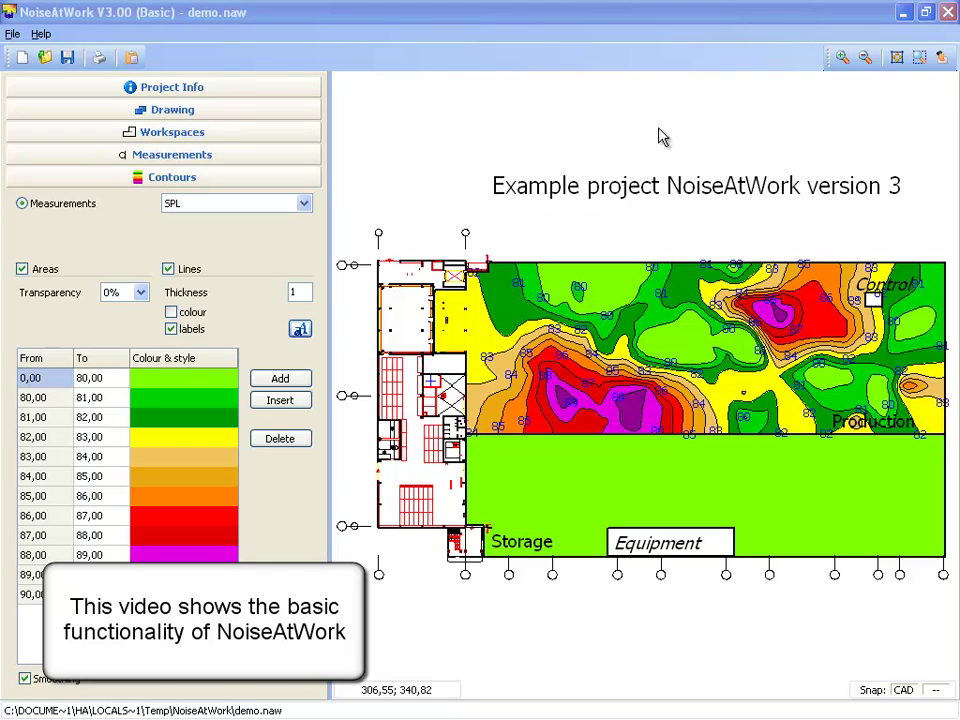
Step: Start a new project and load Demo-drawing.dwg as the background floor plan
{"action": "left_click", "coordinate": [21, 57]}
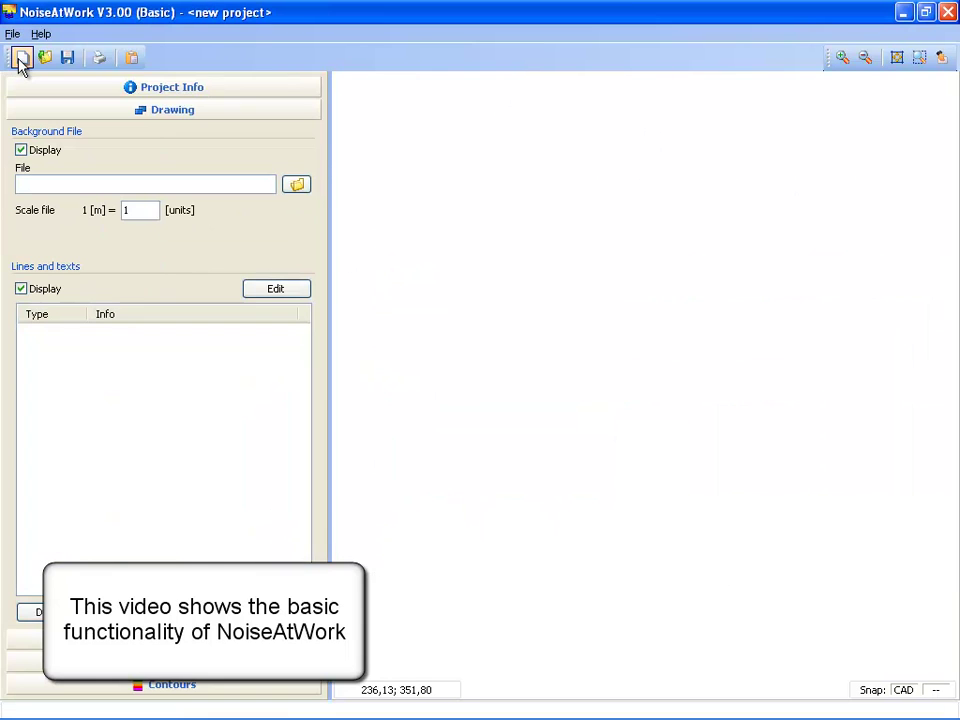
{"action": "left_click", "coordinate": [217, 183]}
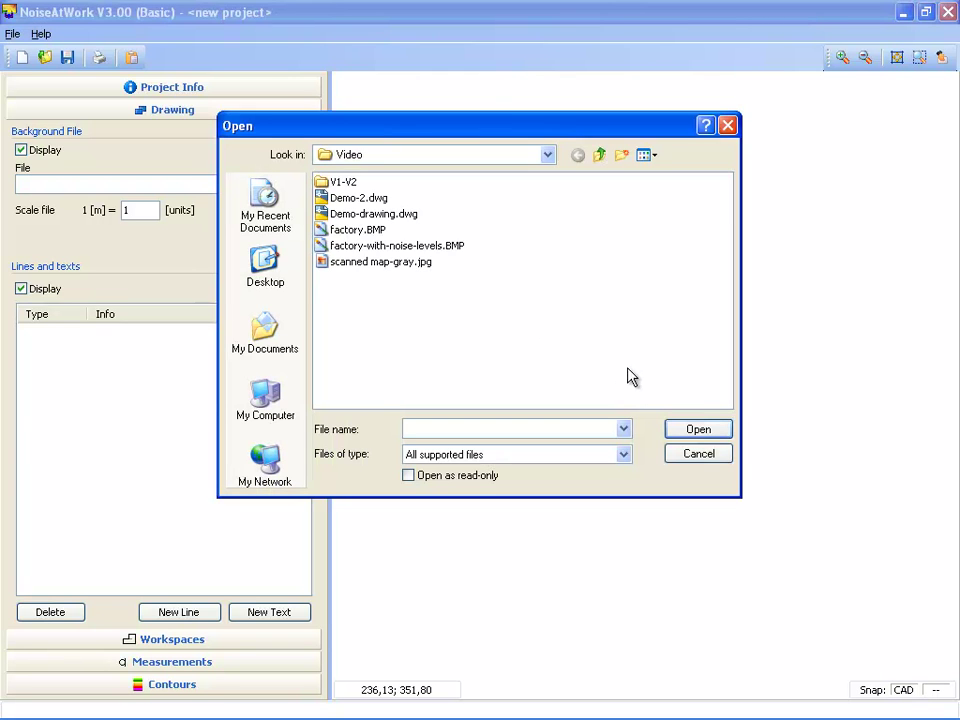
{"action": "left_click", "coordinate": [623, 454]}
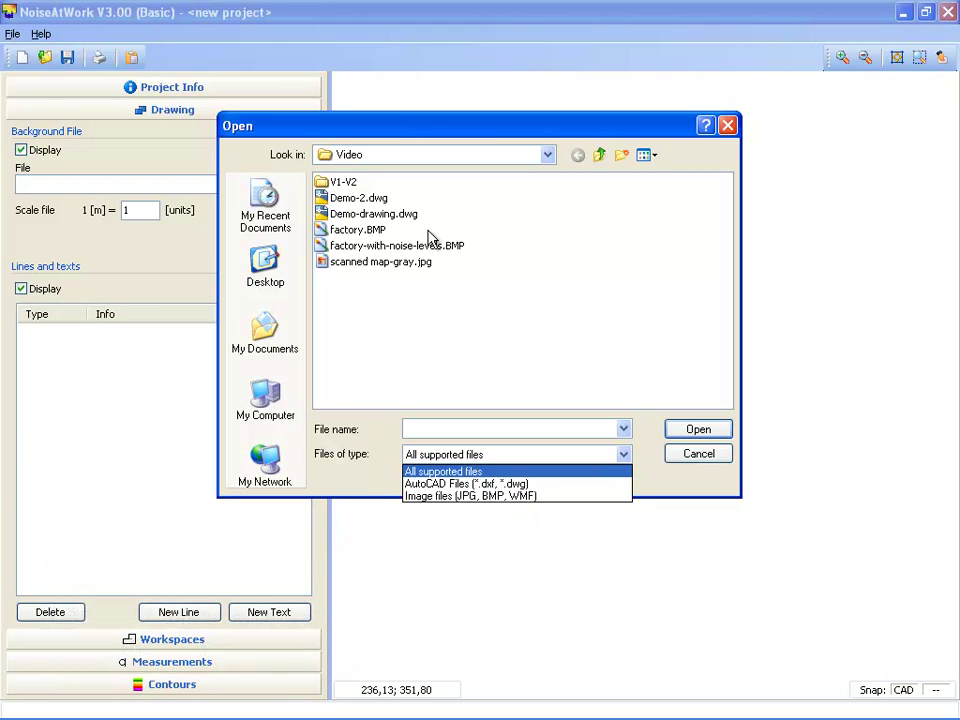
{"action": "left_click", "coordinate": [396, 214]}
{"action": "left_click", "coordinate": [396, 216]}
{"action": "left_click", "coordinate": [396, 216]}
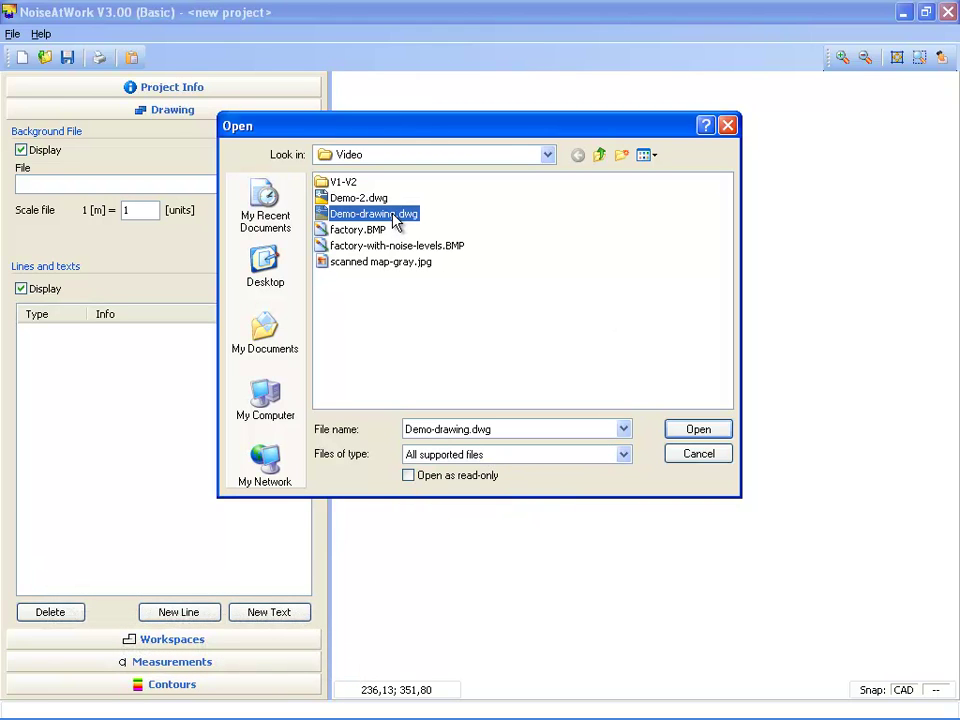
{"action": "left_click", "coordinate": [699, 433]}
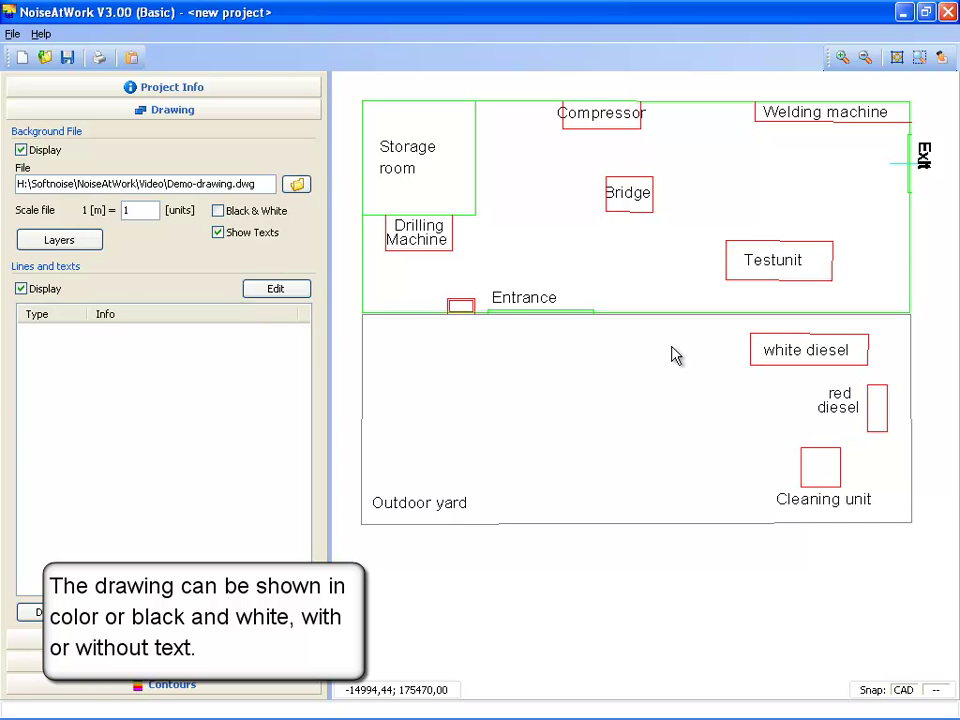
{"action": "left_click", "coordinate": [217, 211]}
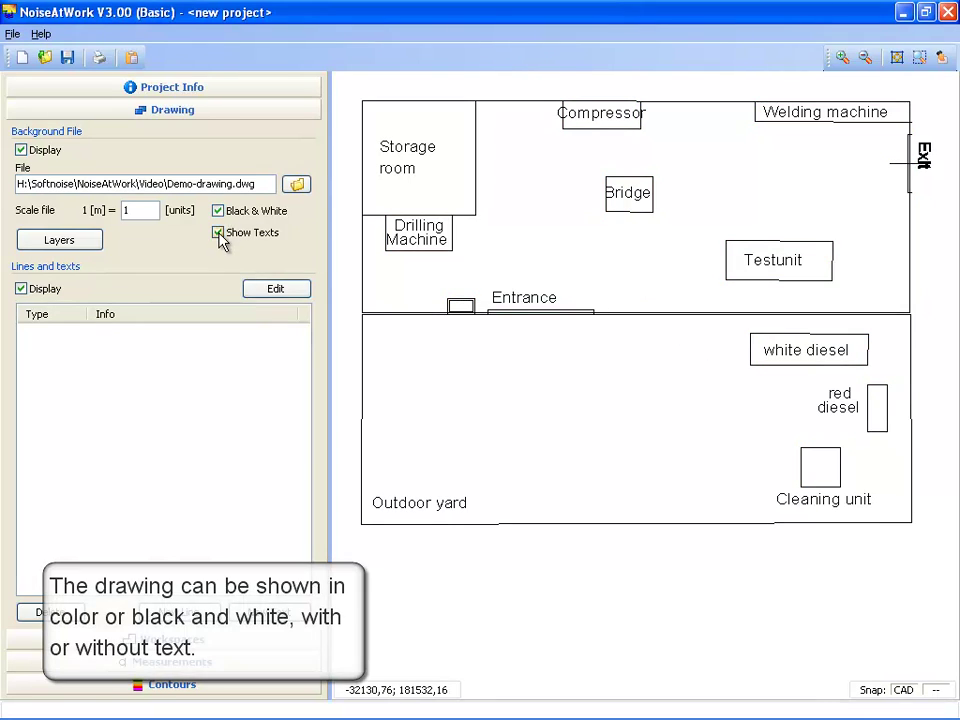
{"action": "left_click", "coordinate": [220, 234]}
{"action": "left_click", "coordinate": [220, 234]}
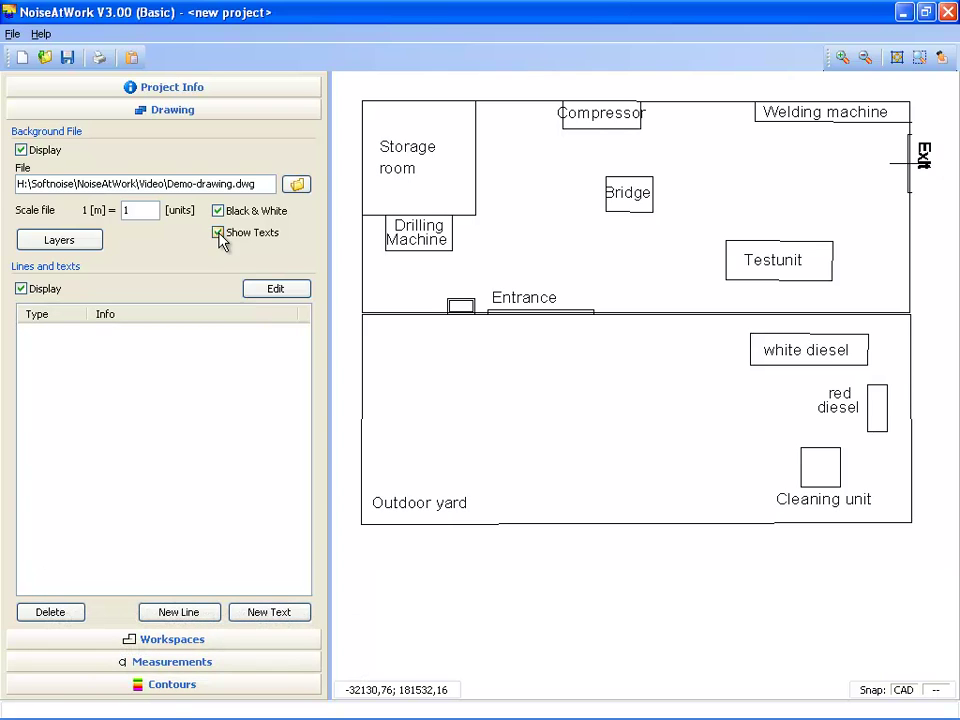
{"action": "left_click", "coordinate": [75, 252]}
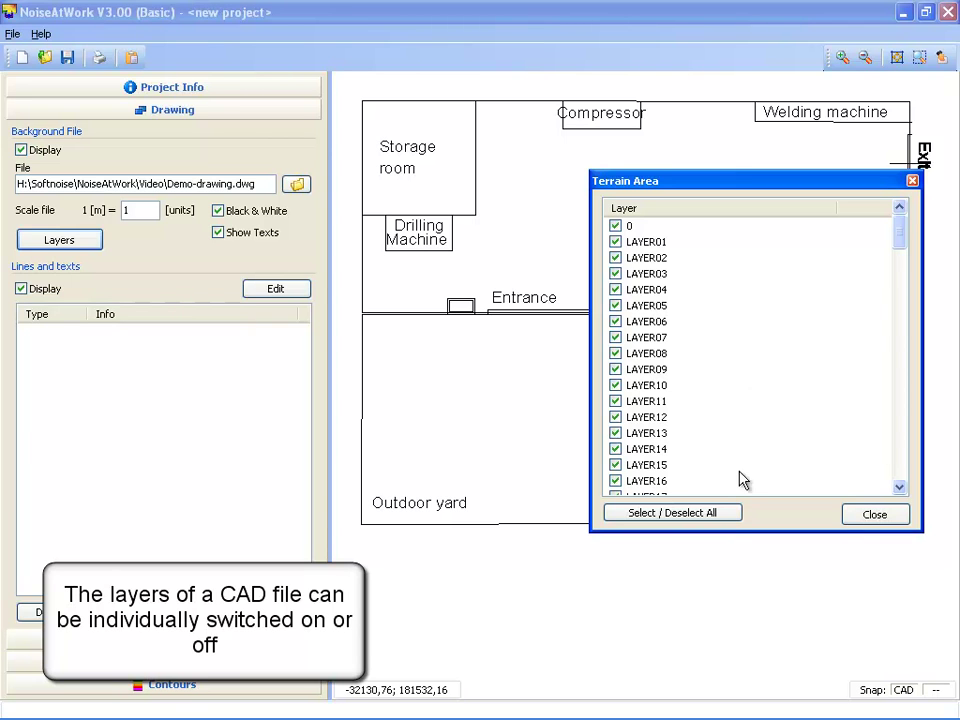
{"action": "left_click", "coordinate": [728, 515]}
{"action": "left_click", "coordinate": [728, 515]}
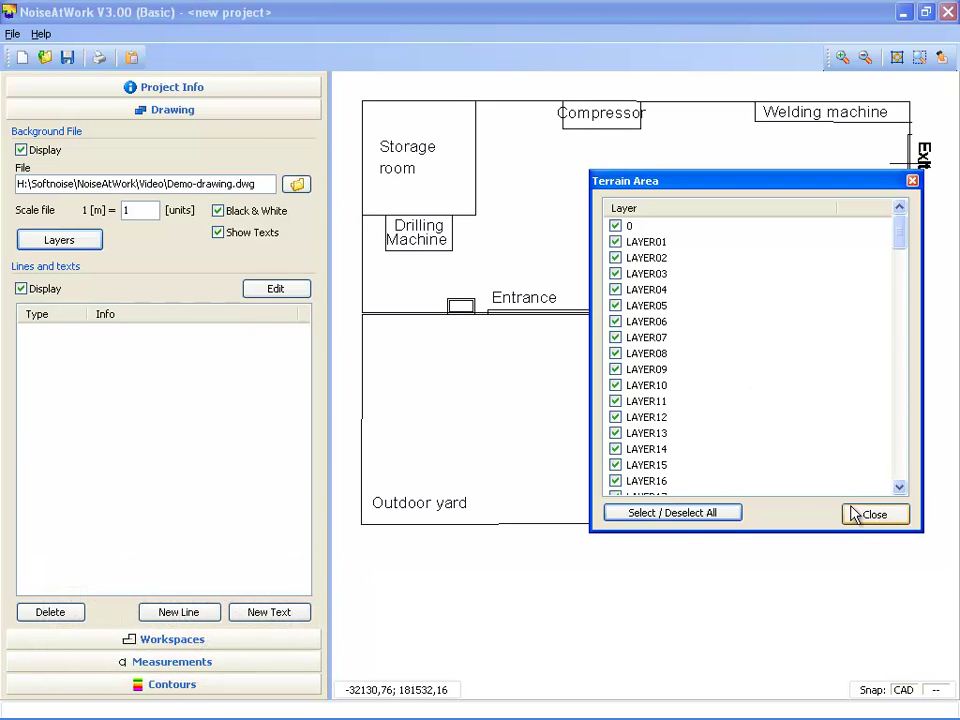
{"action": "left_click", "coordinate": [893, 516]}
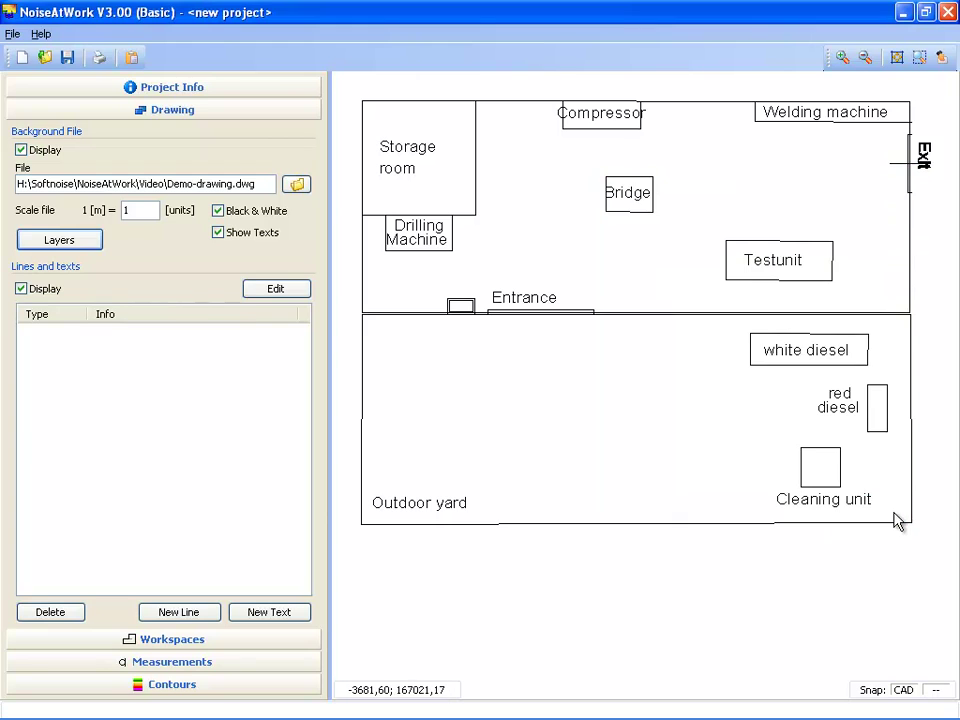
{"action": "left_click", "coordinate": [218, 211]}
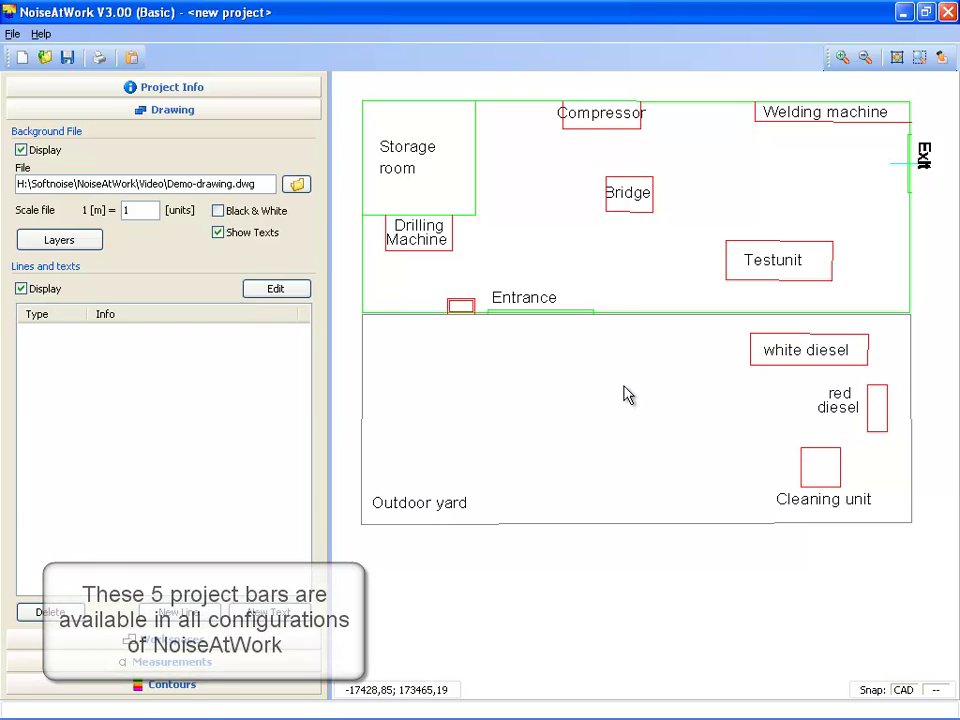
{"action": "scroll", "coordinate": [643, 400], "scroll_direction": "up", "scroll_amount": 2}
{"action": "scroll", "coordinate": [643, 400], "scroll_direction": "down", "scroll_amount": 3}
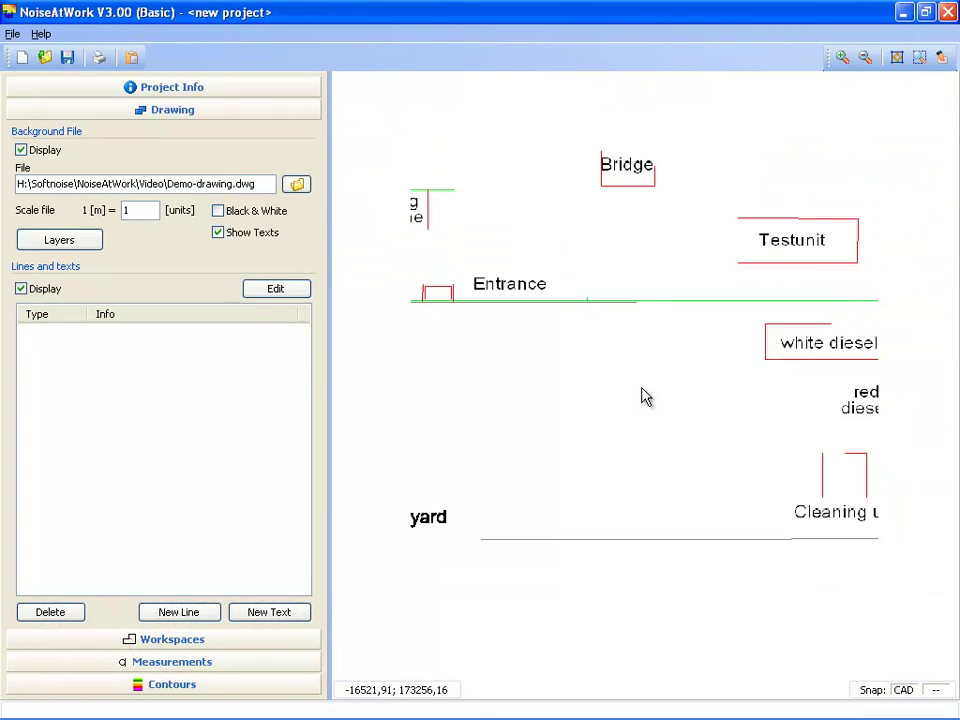
{"action": "mouse_move", "coordinate": [630, 379]}
{"action": "left_mouse_down"}
{"action": "mouse_move", "coordinate": [508, 414]}
{"action": "mouse_move", "coordinate": [587, 390]}
{"action": "left_mouse_up"}
{"action": "scroll", "coordinate": [609, 388], "scroll_direction": "up", "scroll_amount": 2}
{"action": "left_click_drag", "start_coordinate": [688, 372], "coordinate": [655, 392]}
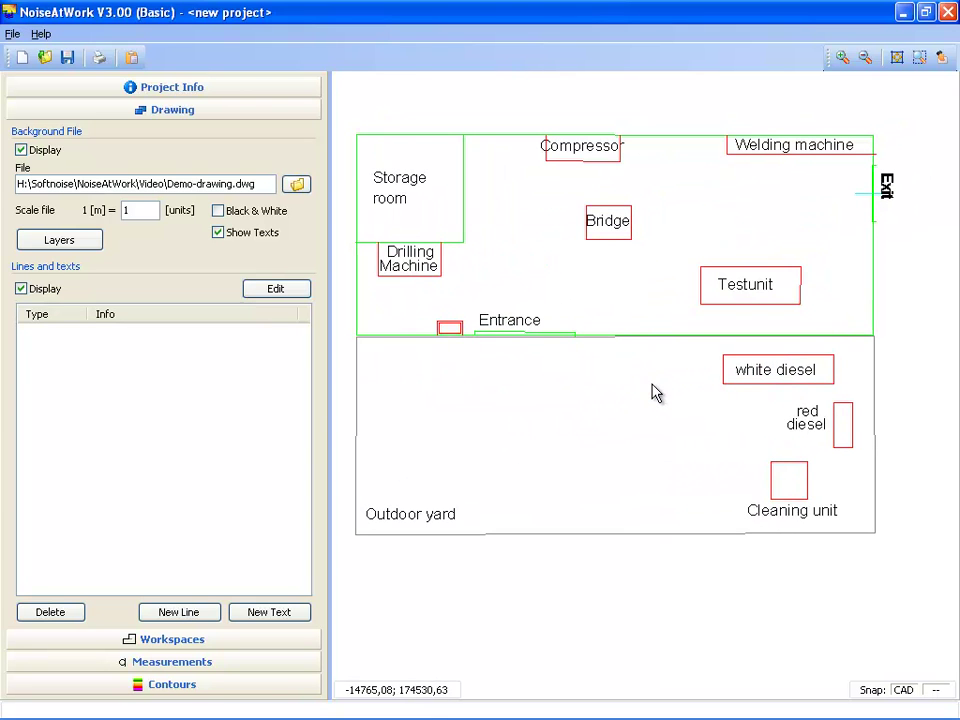
Step: Outline the factory hall workspace around the storage room with six corners
{"action": "left_click", "coordinate": [268, 640]}
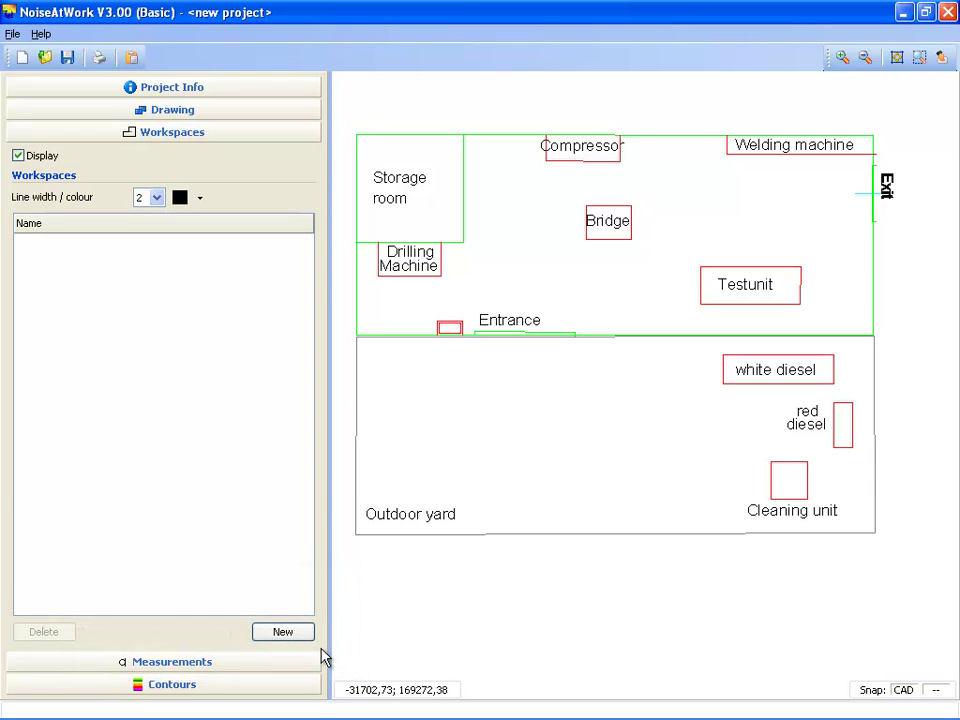
{"action": "left_click", "coordinate": [283, 632]}
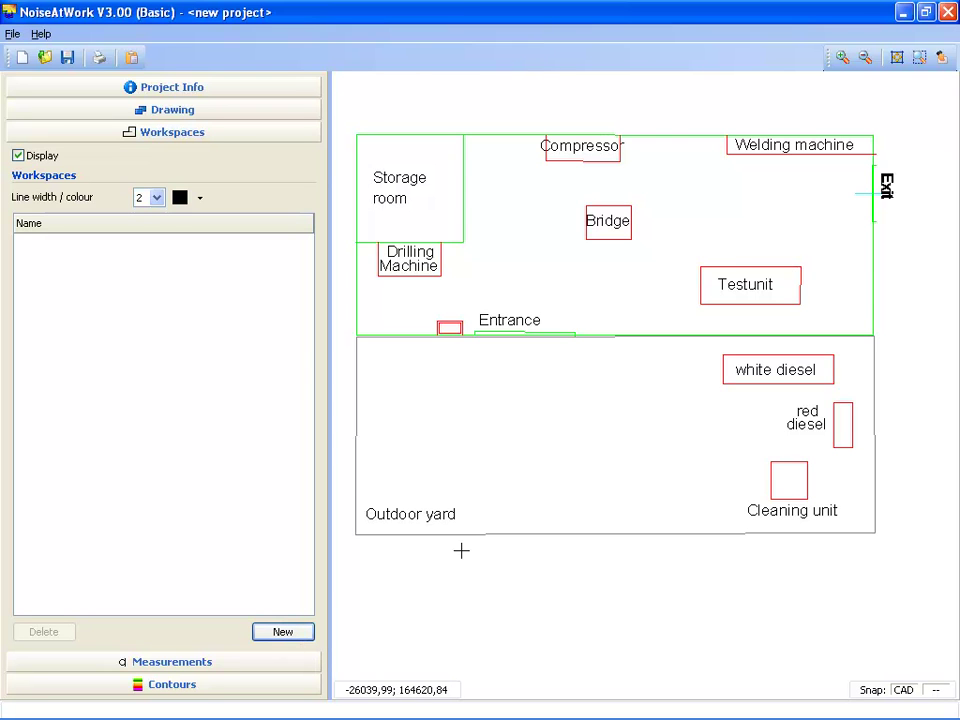
{"action": "left_click", "coordinate": [364, 244]}
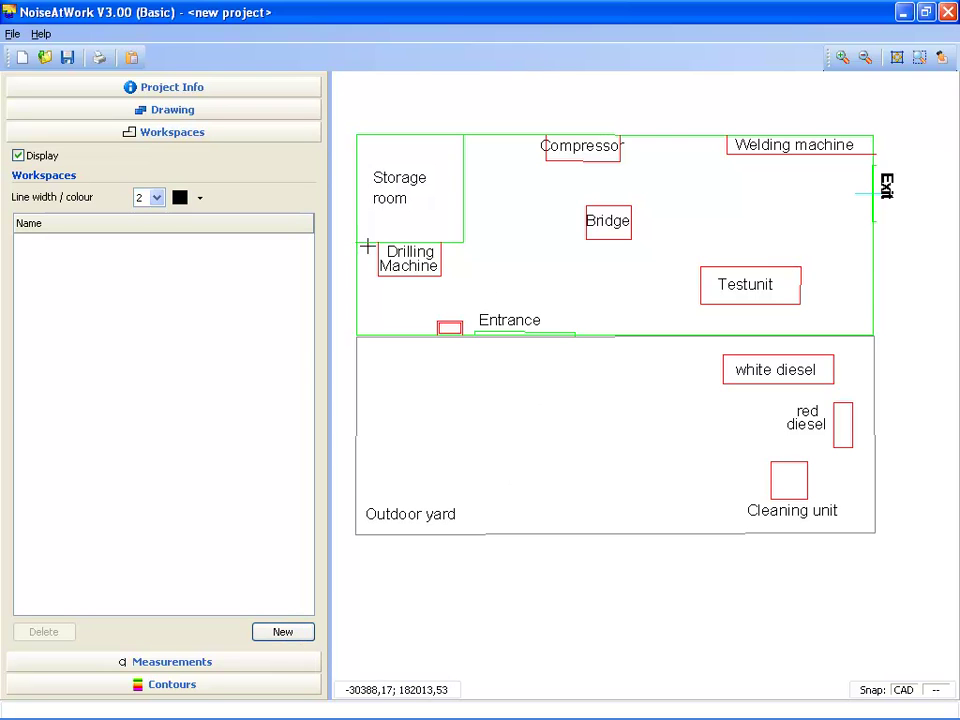
{"action": "left_click", "coordinate": [463, 242]}
{"action": "left_click", "coordinate": [463, 135]}
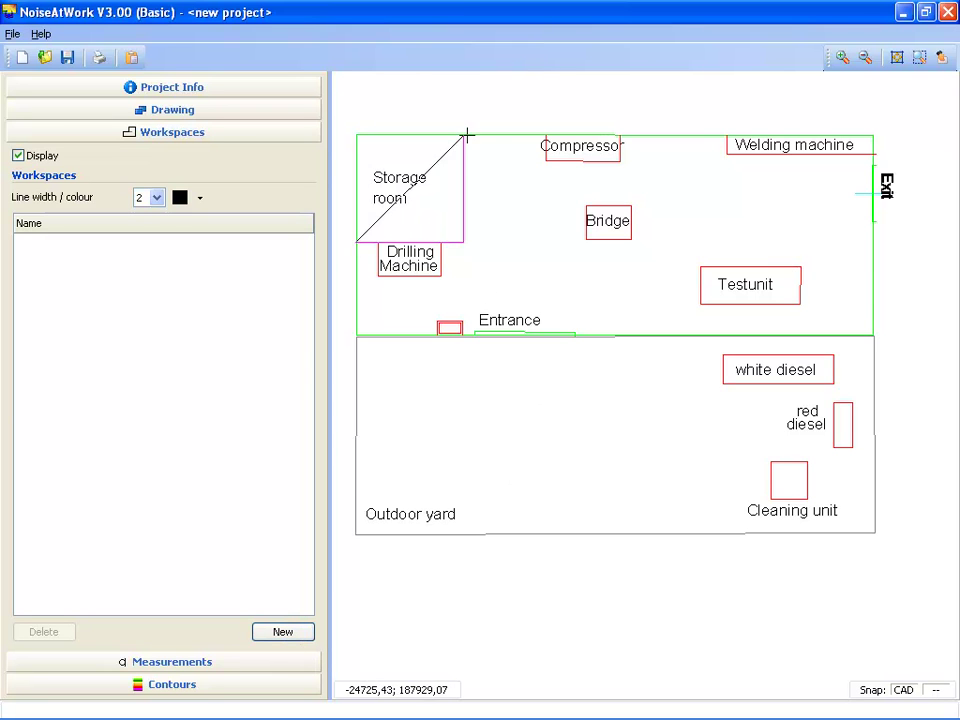
{"action": "left_click", "coordinate": [873, 140]}
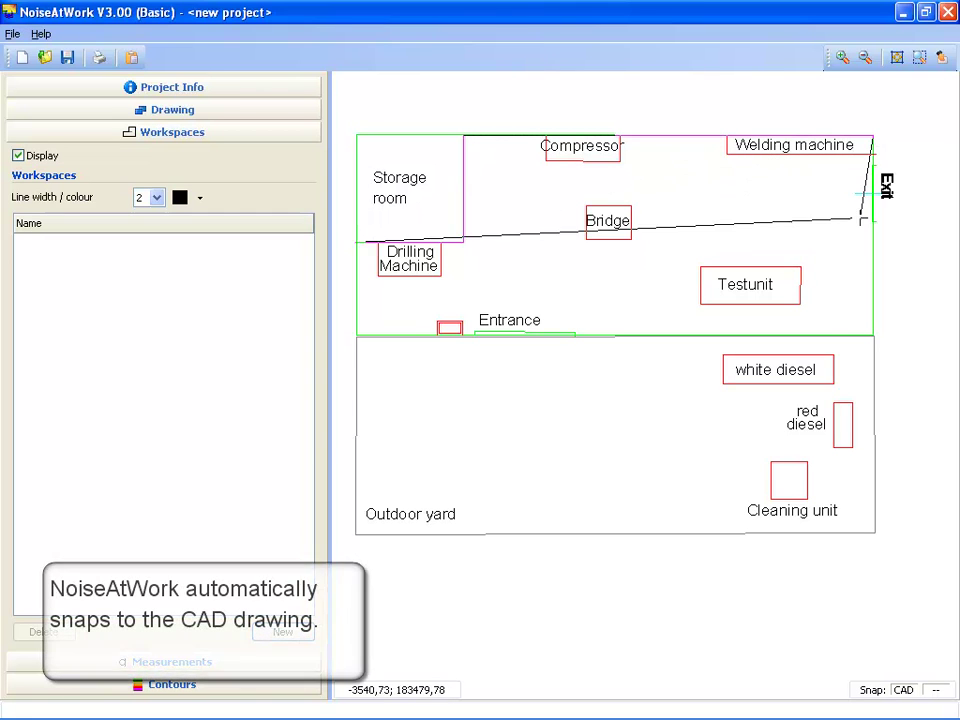
{"action": "left_click", "coordinate": [874, 333]}
{"action": "double_click", "coordinate": [358, 334]}
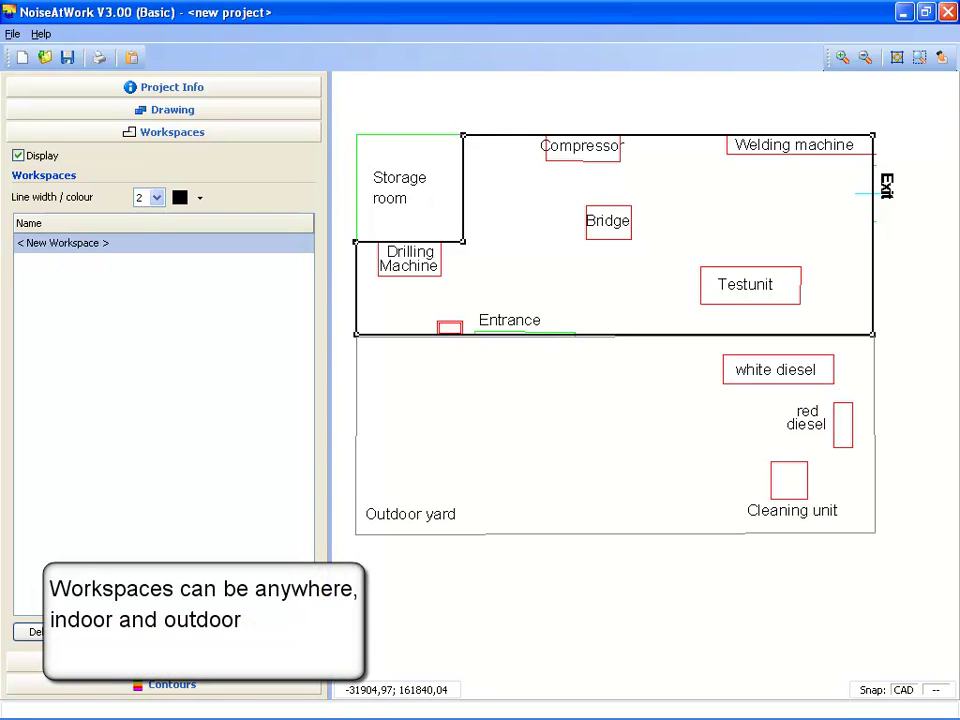
Step: Outline the outdoor yard as a rectangular workspace and show the measurements table
{"action": "left_click", "coordinate": [357, 336]}
{"action": "left_click", "coordinate": [874, 533]}
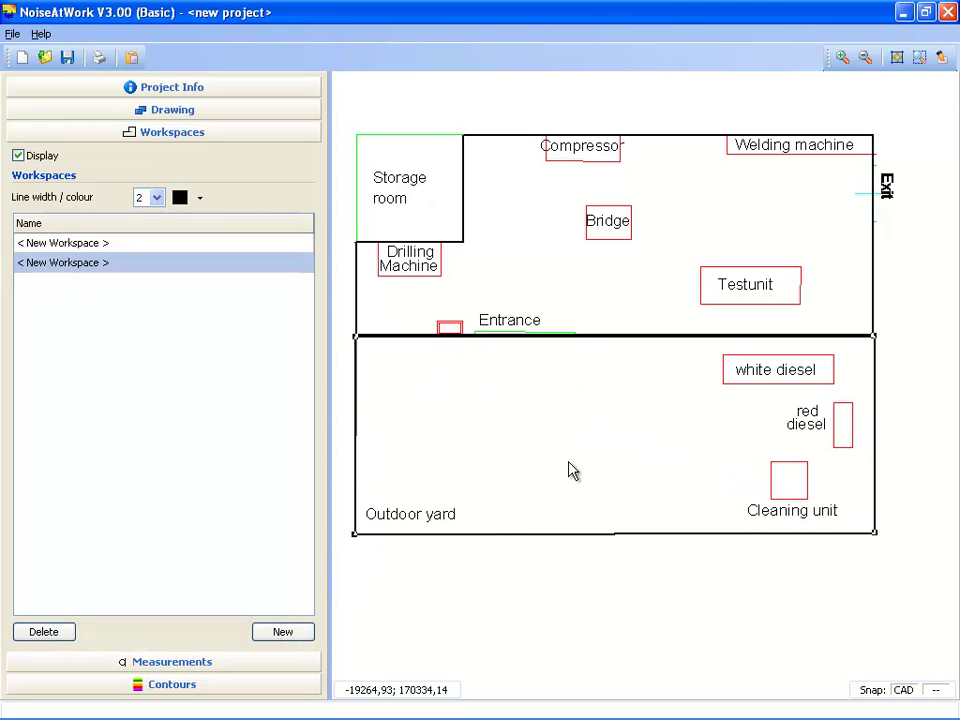
{"action": "left_click", "coordinate": [302, 662]}
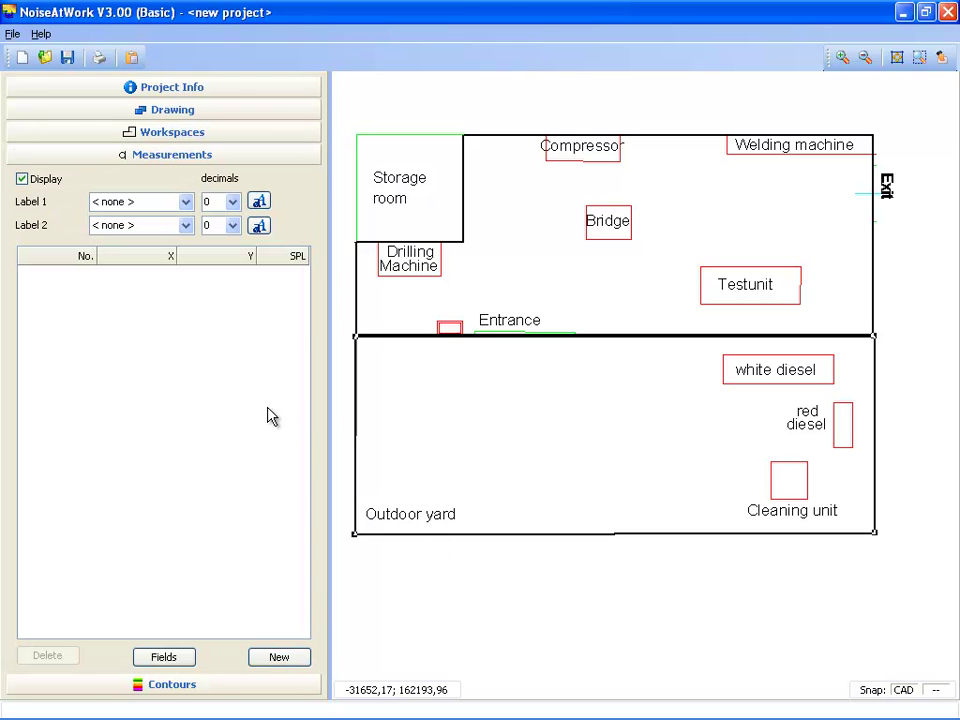
Step: Label points by their No. and place measurement points 1–7 in the factory hall
{"action": "left_click", "coordinate": [185, 201]}
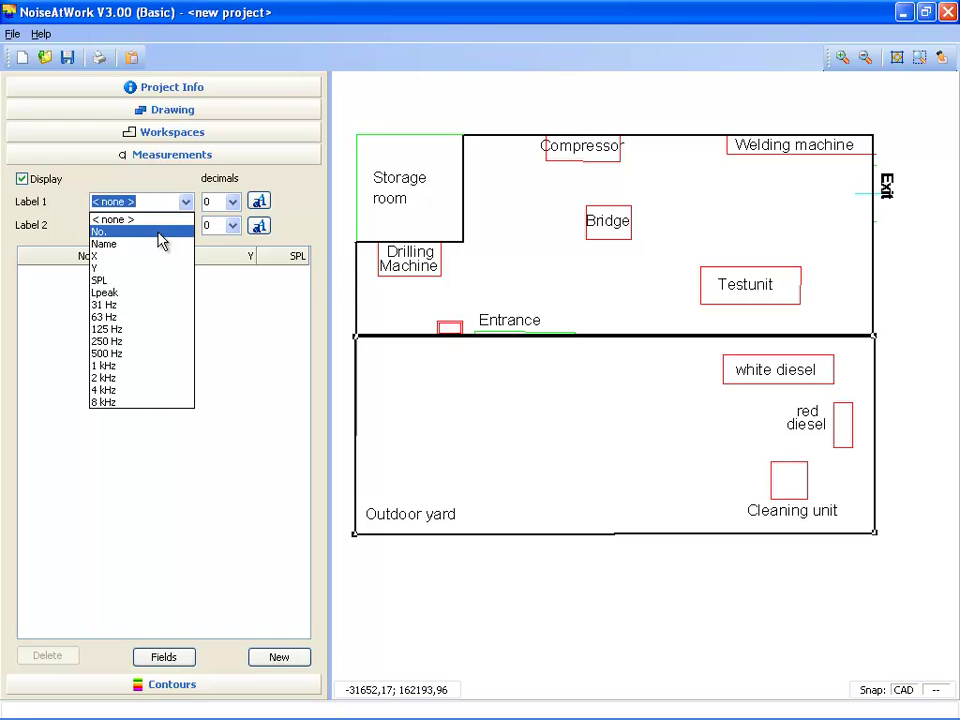
{"action": "left_click", "coordinate": [136, 229]}
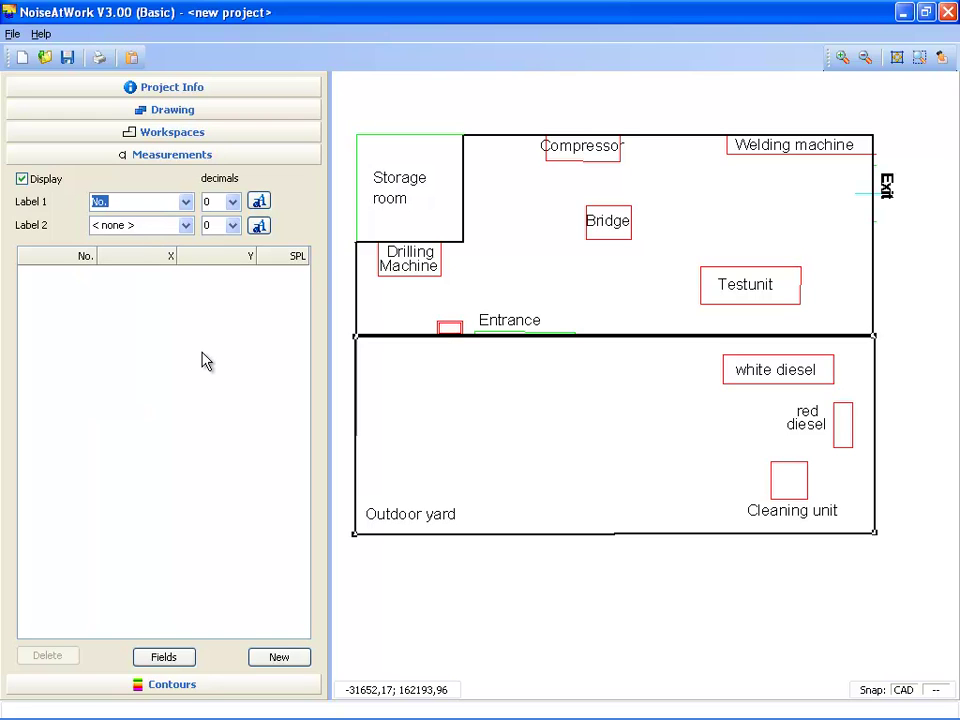
{"action": "left_click", "coordinate": [279, 657]}
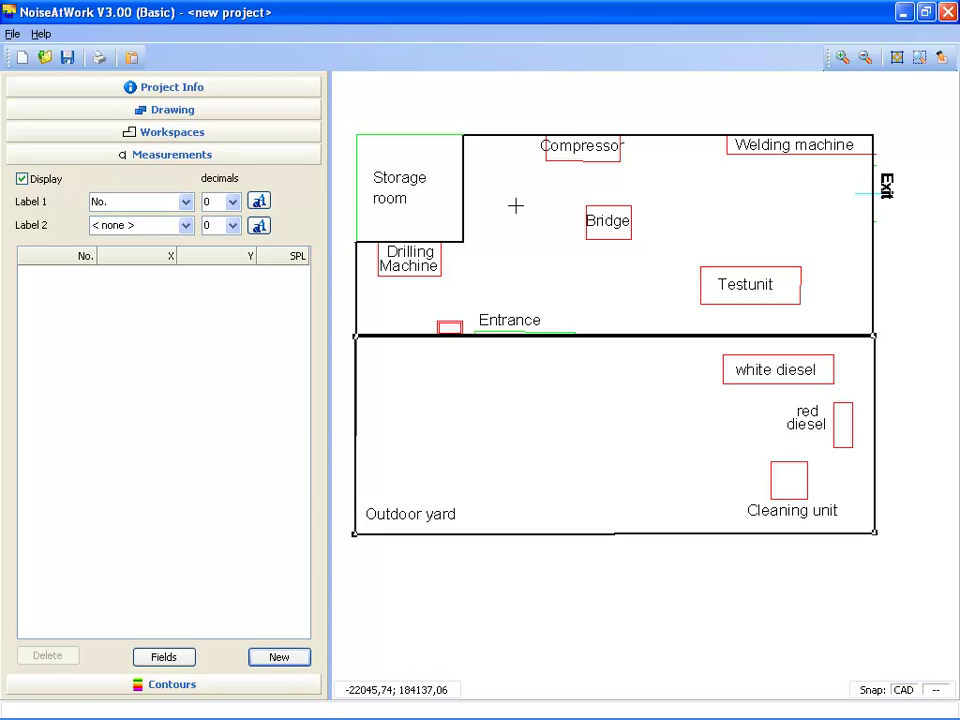
{"action": "left_click", "coordinate": [489, 186]}
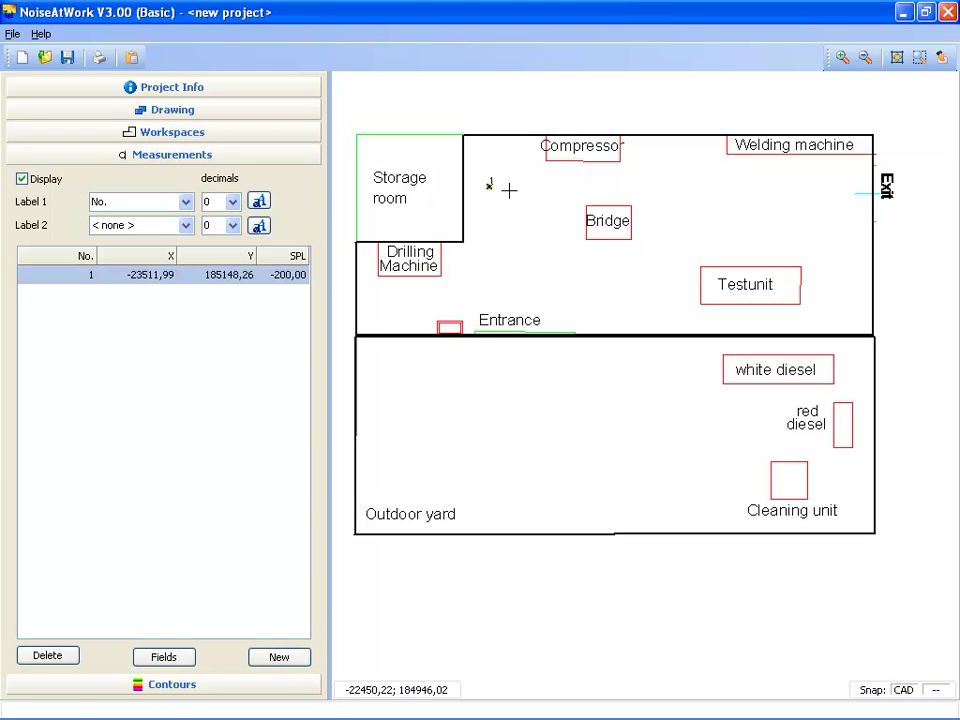
{"action": "left_click", "coordinate": [589, 187]}
{"action": "left_click", "coordinate": [693, 187]}
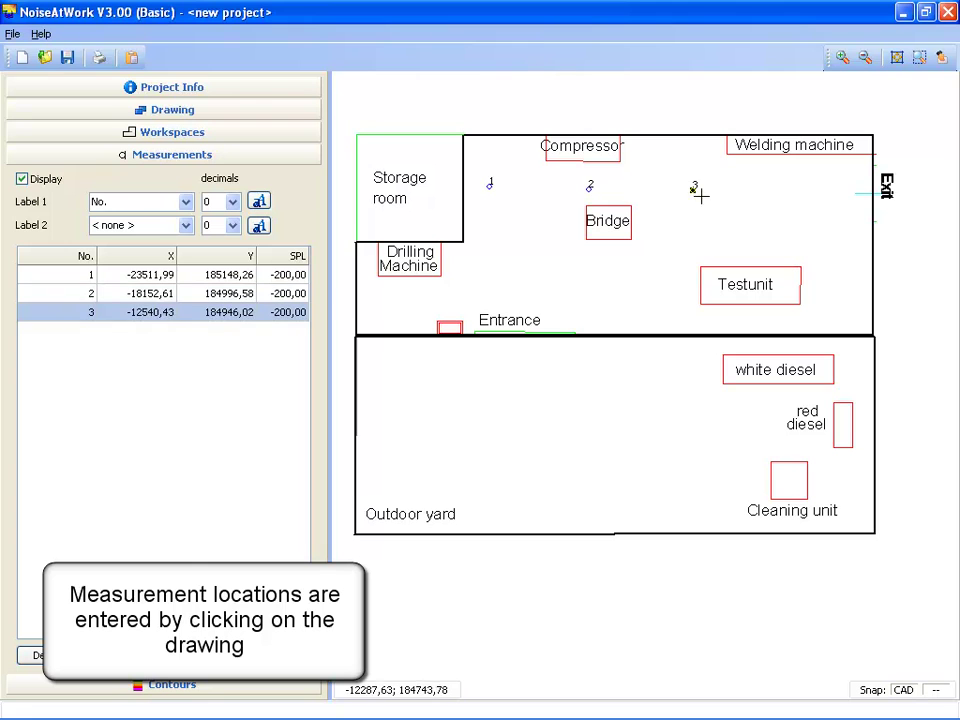
{"action": "left_click", "coordinate": [792, 224]}
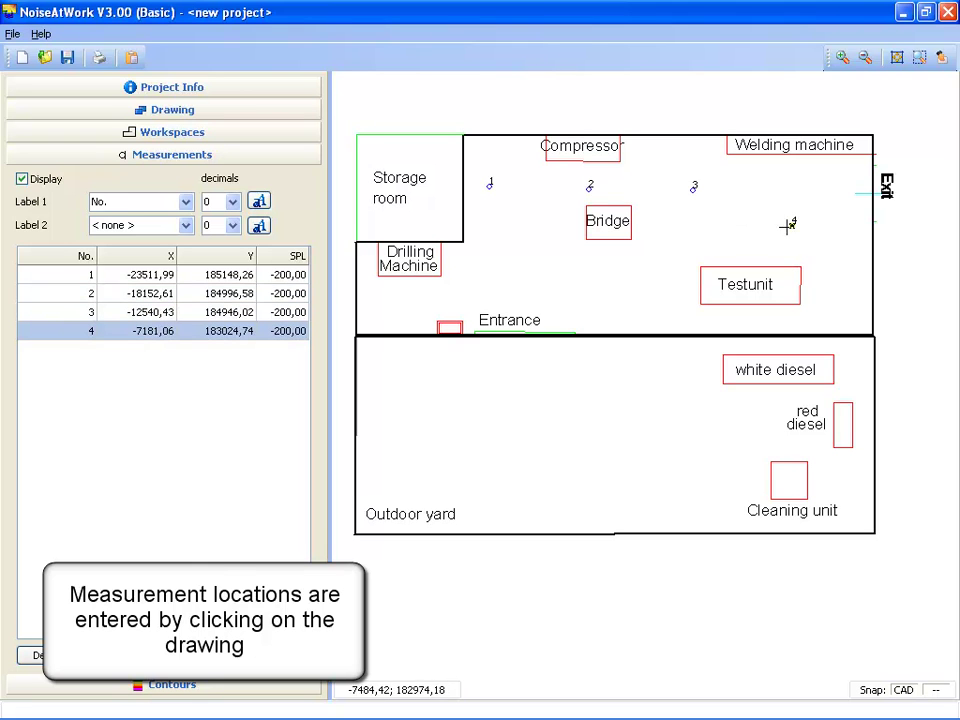
{"action": "left_click", "coordinate": [650, 285]}
{"action": "left_click", "coordinate": [545, 286]}
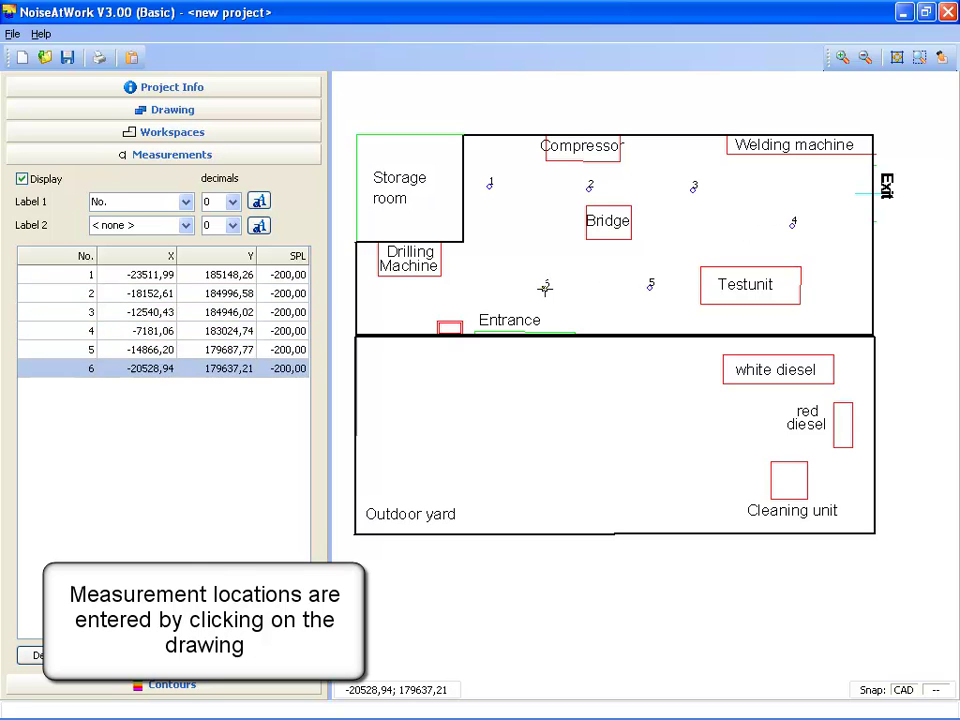
{"action": "left_click", "coordinate": [416, 302]}
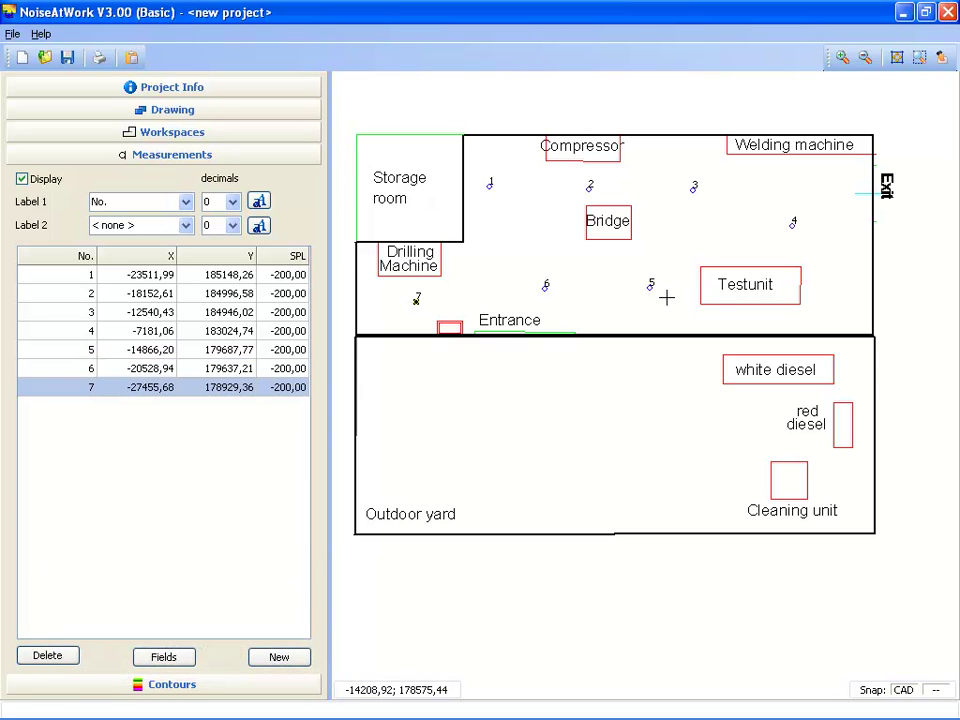
Step: Place measurement points 8–11 in the outdoor yard
{"action": "left_click", "coordinate": [425, 378]}
{"action": "left_click", "coordinate": [594, 378]}
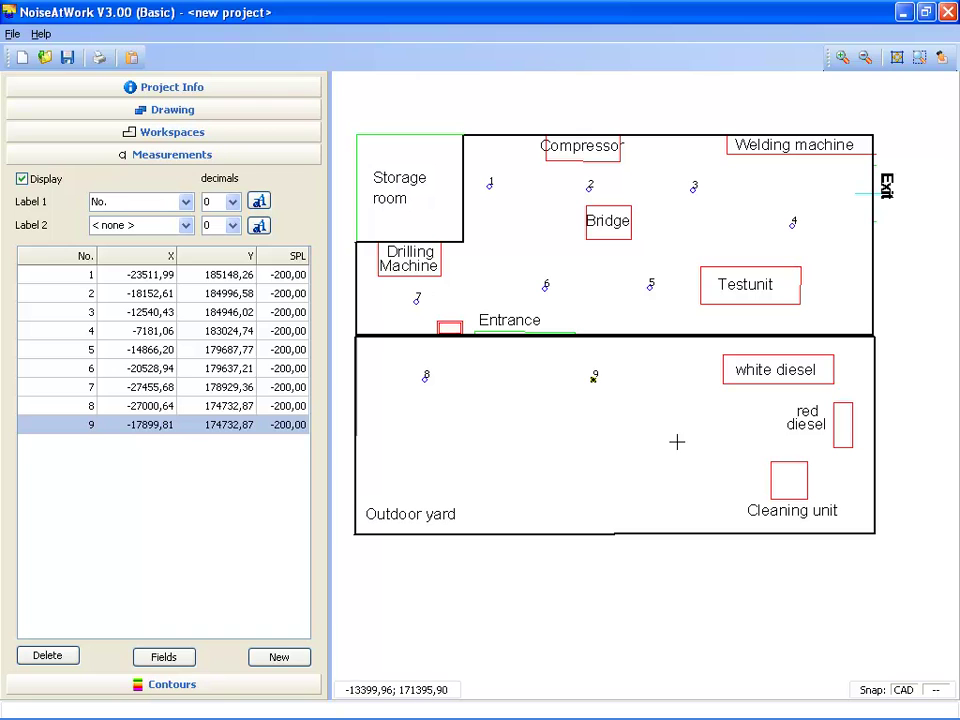
{"action": "left_click", "coordinate": [708, 447]}
{"action": "left_click", "coordinate": [499, 453]}
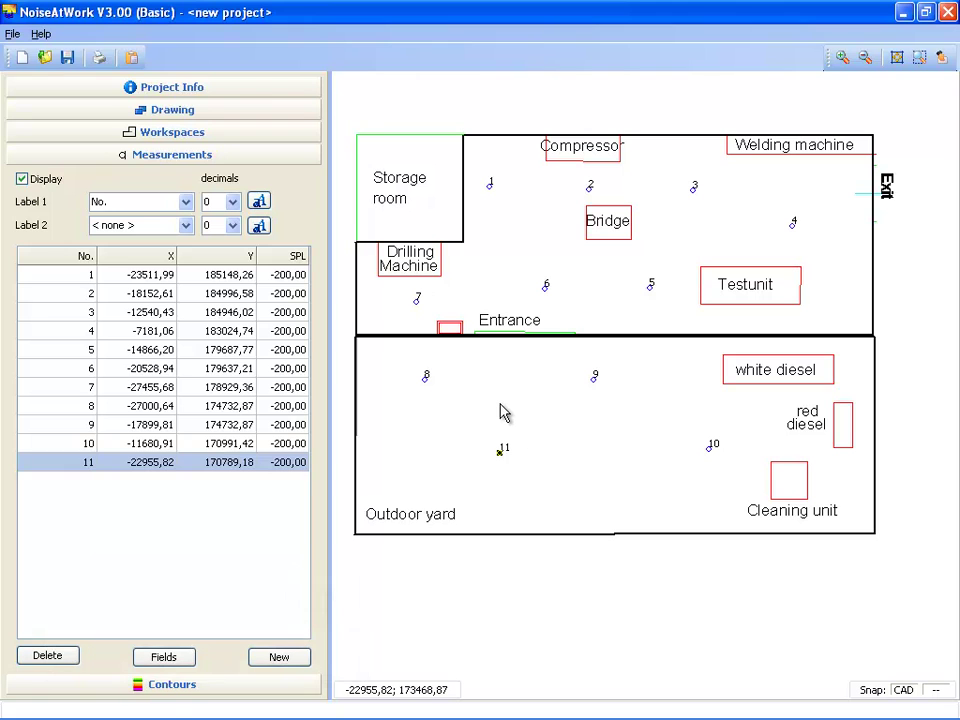
Step: Enter SPL values 82, 84, 86 and 88 dB for points 1–4
{"action": "left_click", "coordinate": [294, 276]}
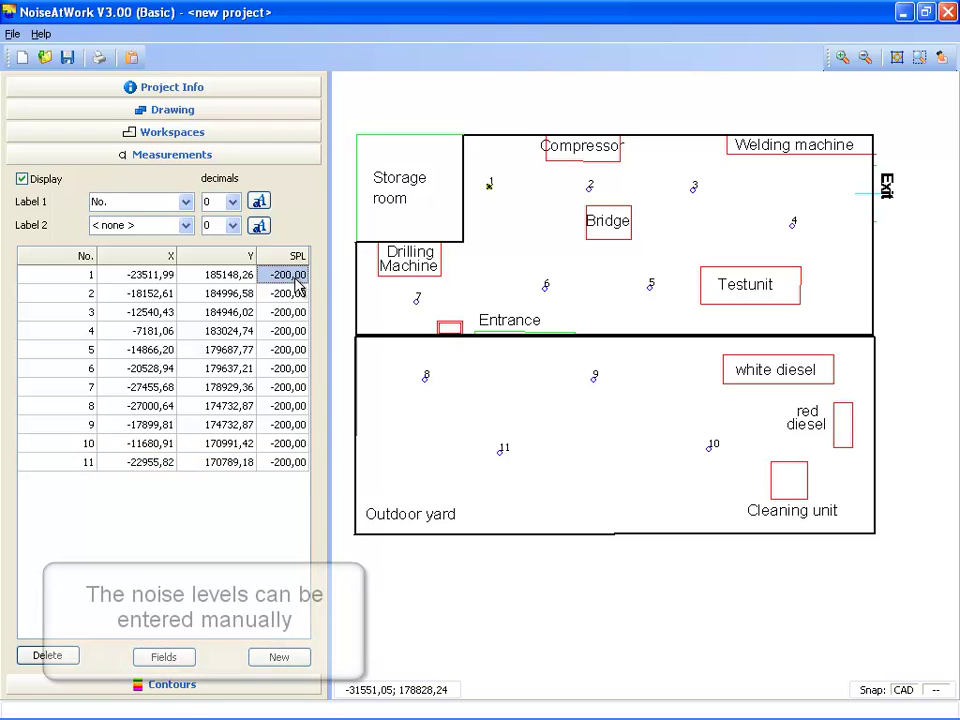
{"action": "type", "text": "82"}
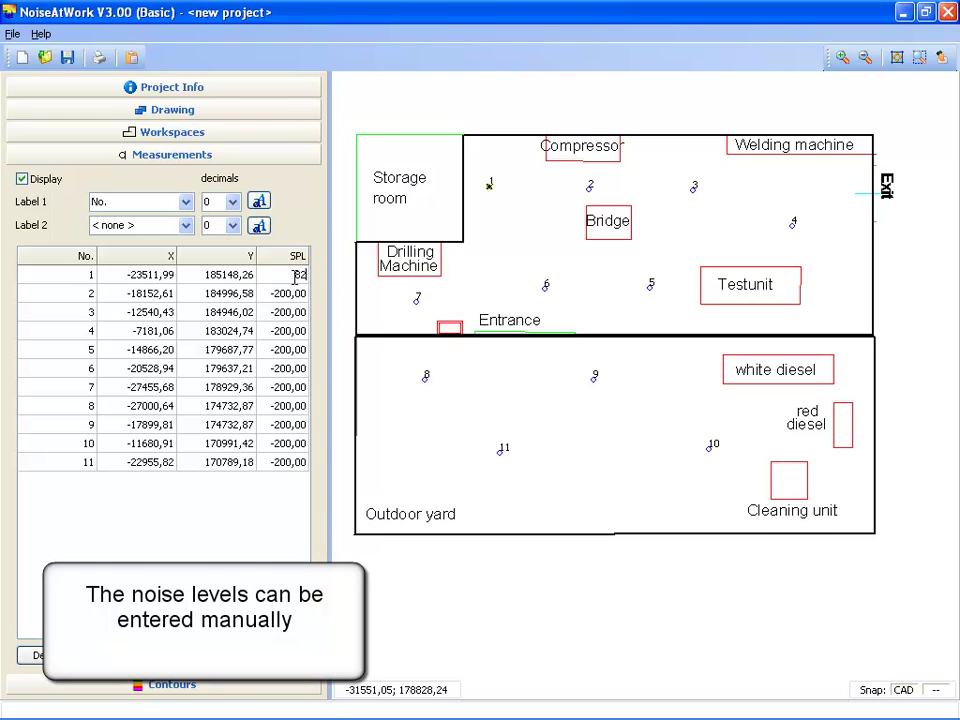
{"action": "key", "text": "Return"}
{"action": "key", "text": "BackSpace"}
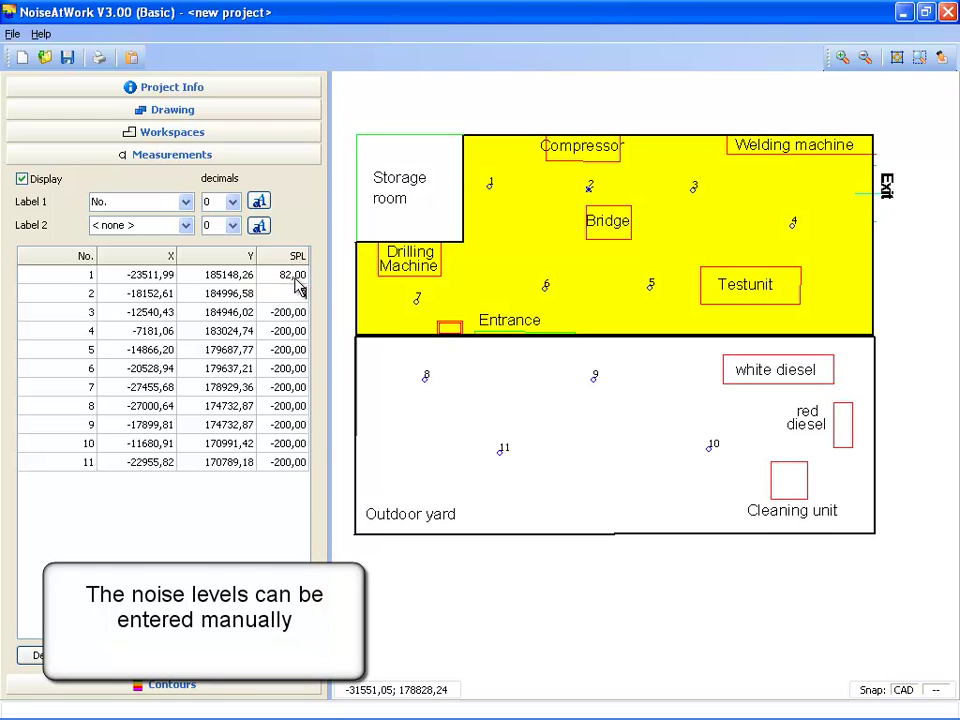
{"action": "type", "text": "84"}
{"action": "key", "text": "Return"}
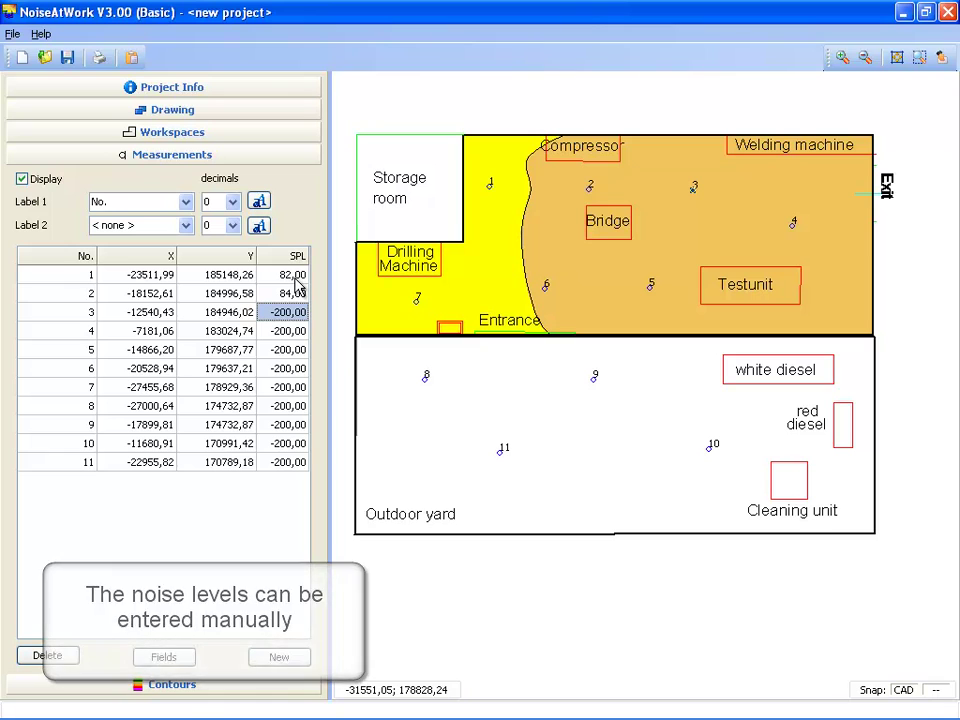
{"action": "type", "text": "8"}
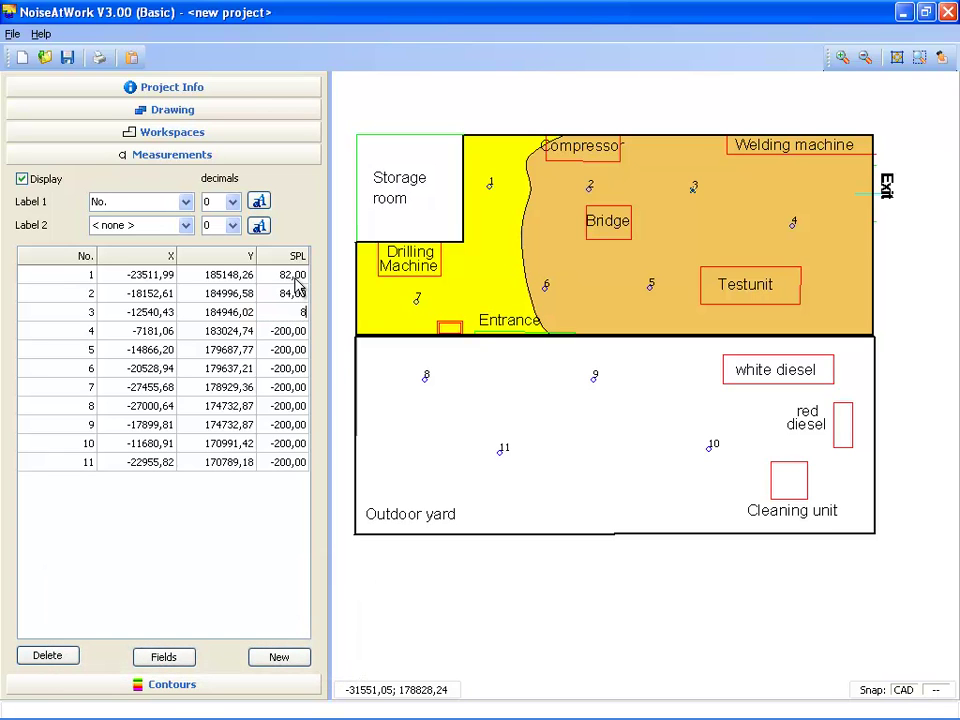
{"action": "type", "text": "6"}
{"action": "key", "text": "Return"}
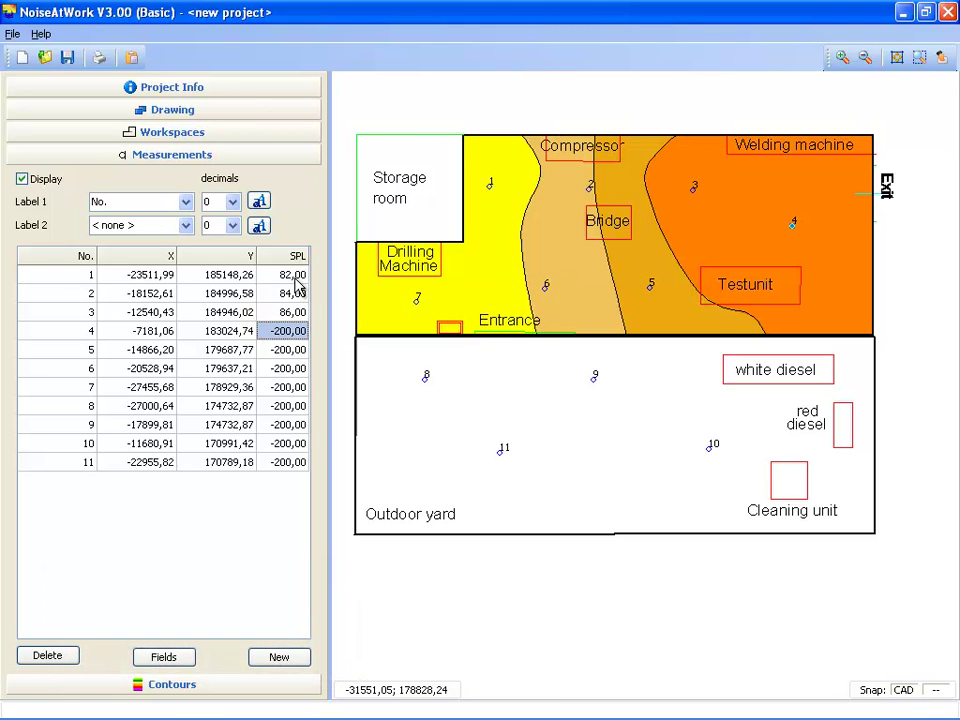
{"action": "type", "text": "88"}
{"action": "key", "text": "Return"}
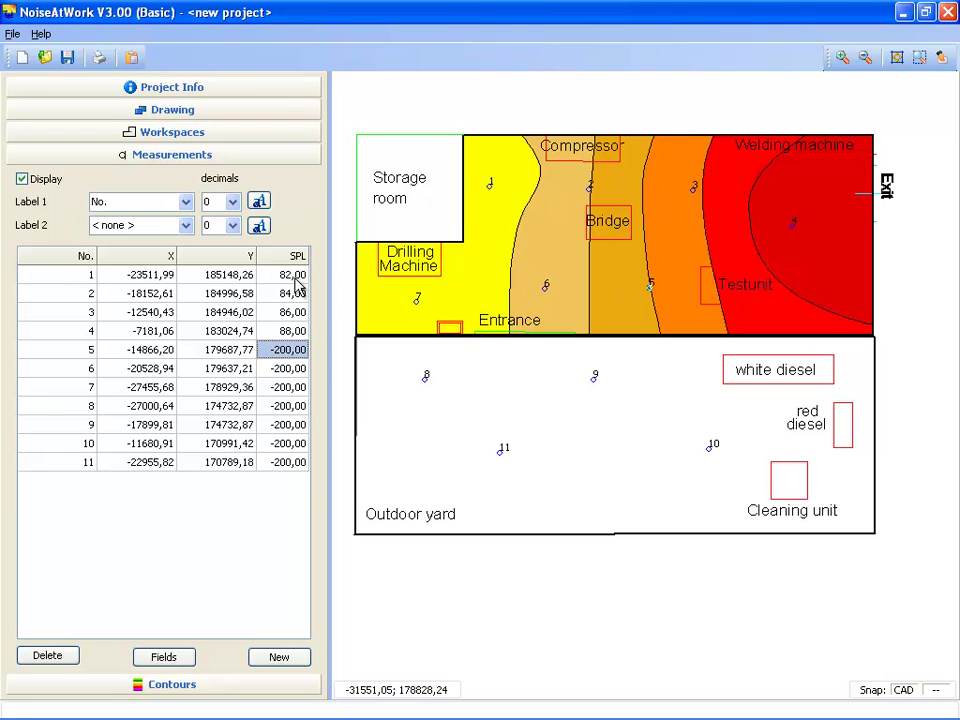
Step: Enter 89 and 91 dB for points 5–6, and 91 dB for point 7 after correcting 98
{"action": "type", "text": "89"}
{"action": "key", "text": "Return"}
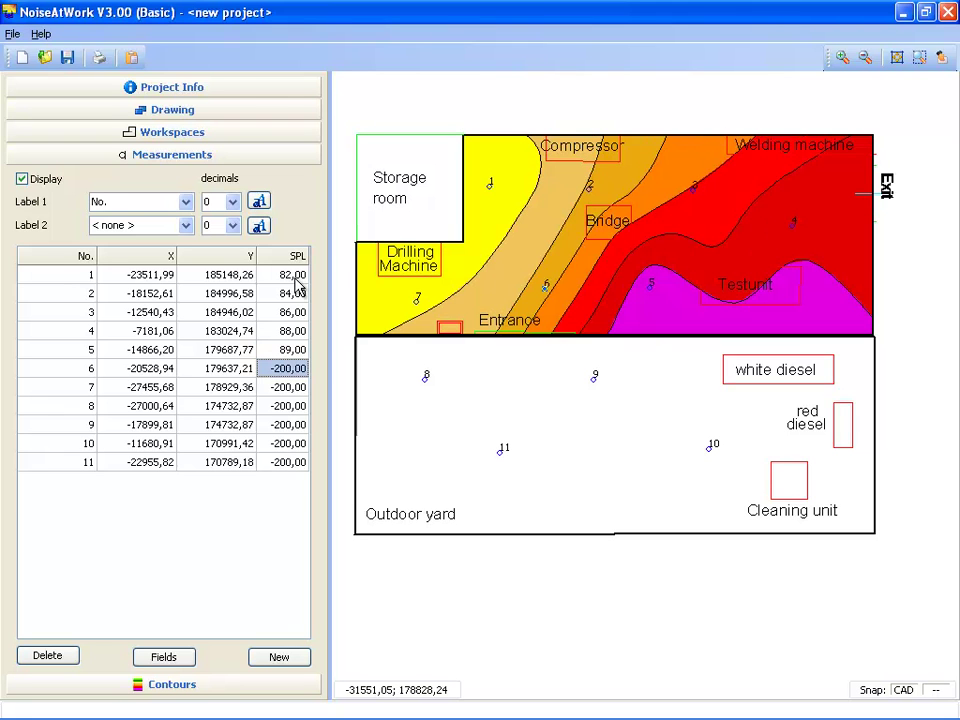
{"action": "type", "text": "91"}
{"action": "key", "text": "Return"}
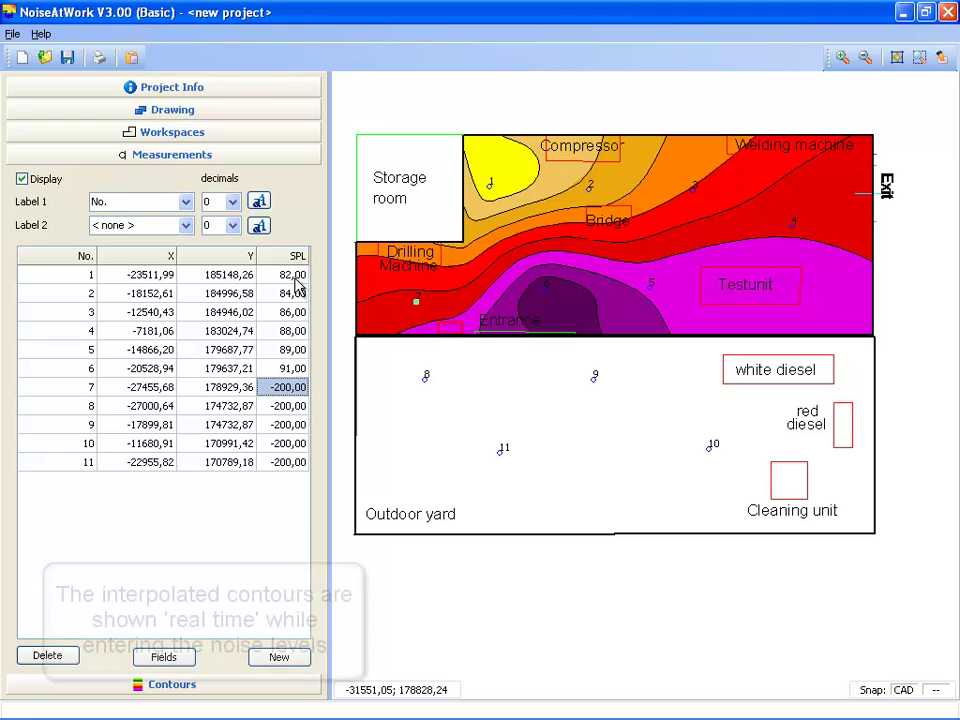
{"action": "type", "text": "98"}
{"action": "key", "text": "Return"}
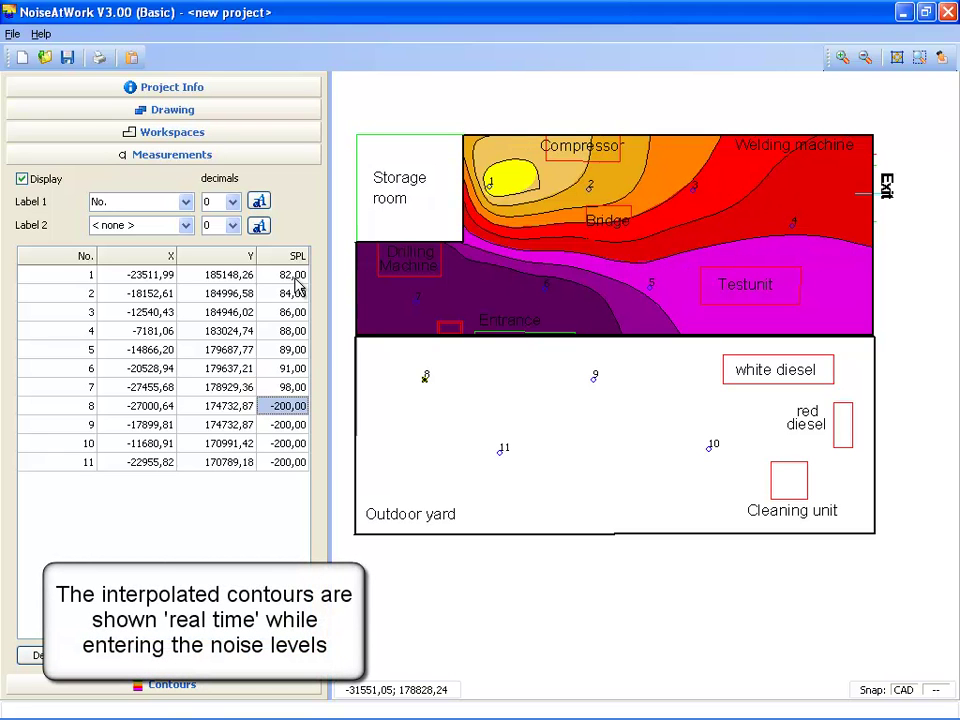
{"action": "key", "text": "Up"}
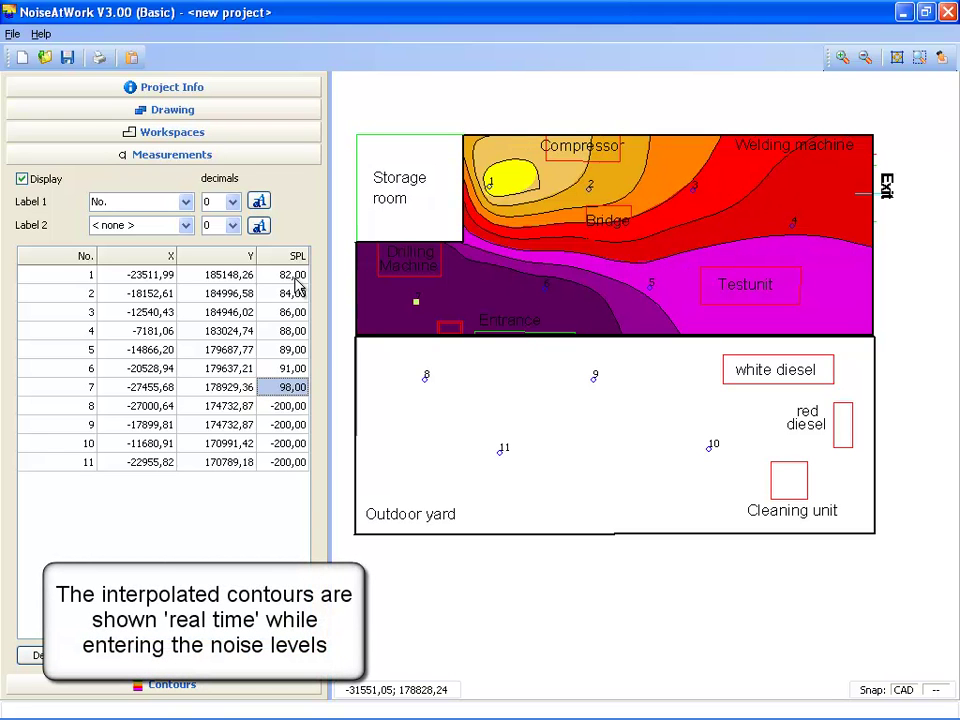
{"action": "type", "text": "91"}
{"action": "key", "text": "Return"}
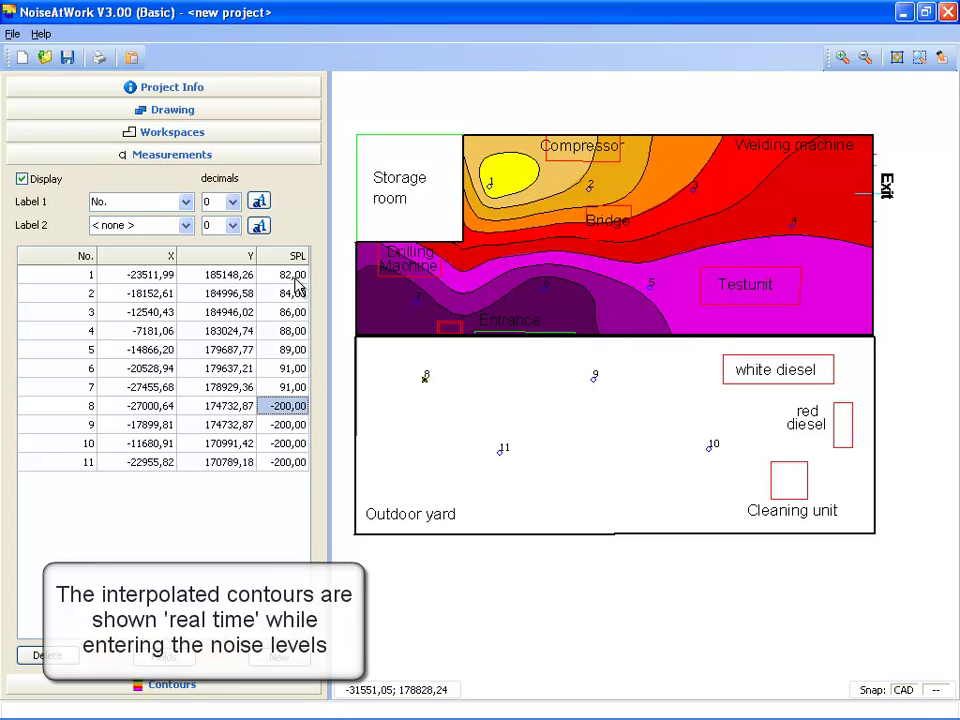
Step: Enter yard SPL values 79, 81, 82 and 78 dB for points 8–11
{"action": "left_click", "coordinate": [290, 406]}
{"action": "type", "text": "790"}
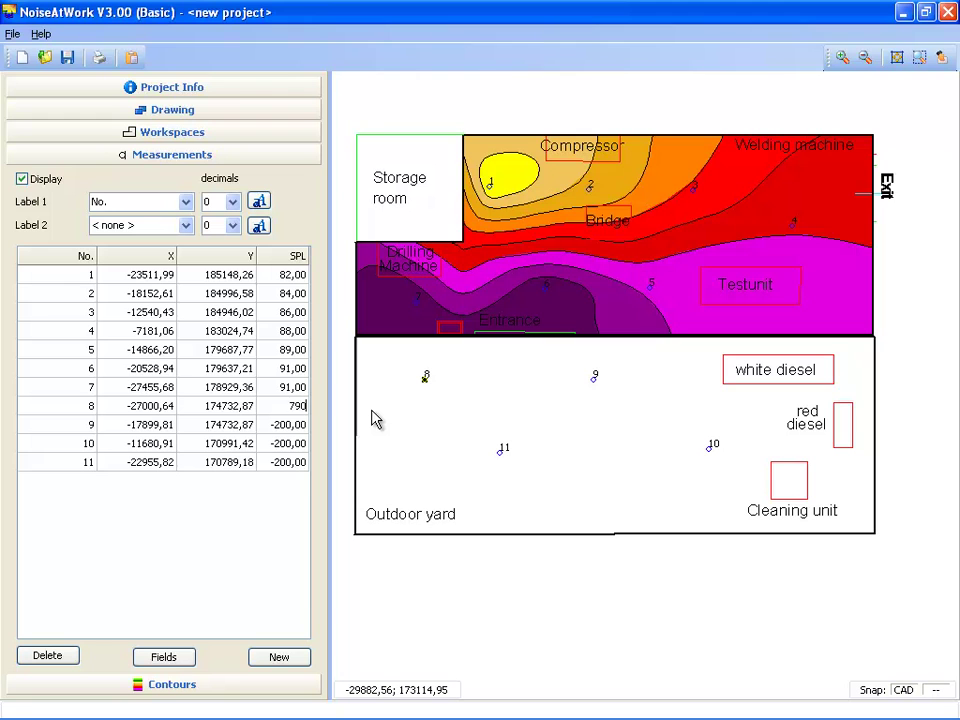
{"action": "key", "text": "shift+Home"}
{"action": "type", "text": "79"}
{"action": "key", "text": "Return"}
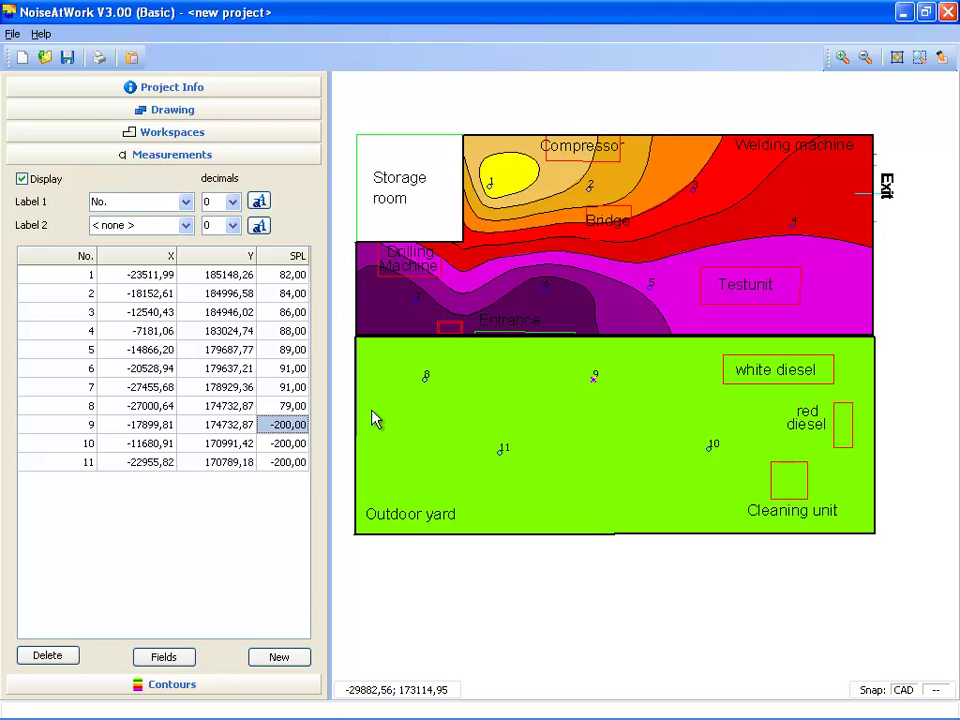
{"action": "type", "text": "81"}
{"action": "key", "text": "Return"}
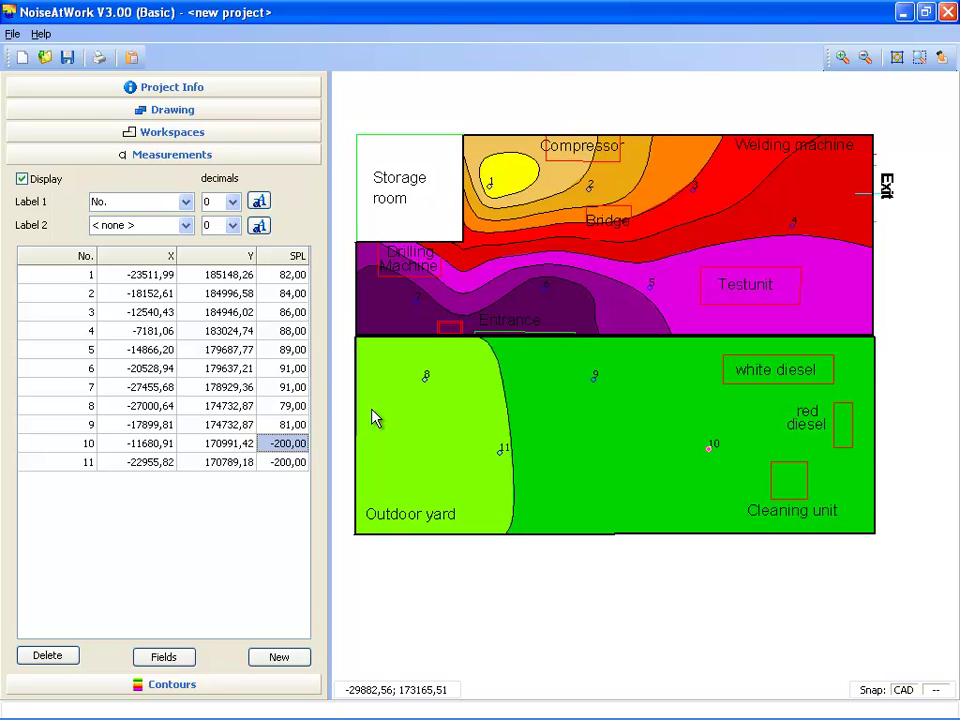
{"action": "type", "text": "82"}
{"action": "key", "text": "Return"}
{"action": "type", "text": "78"}
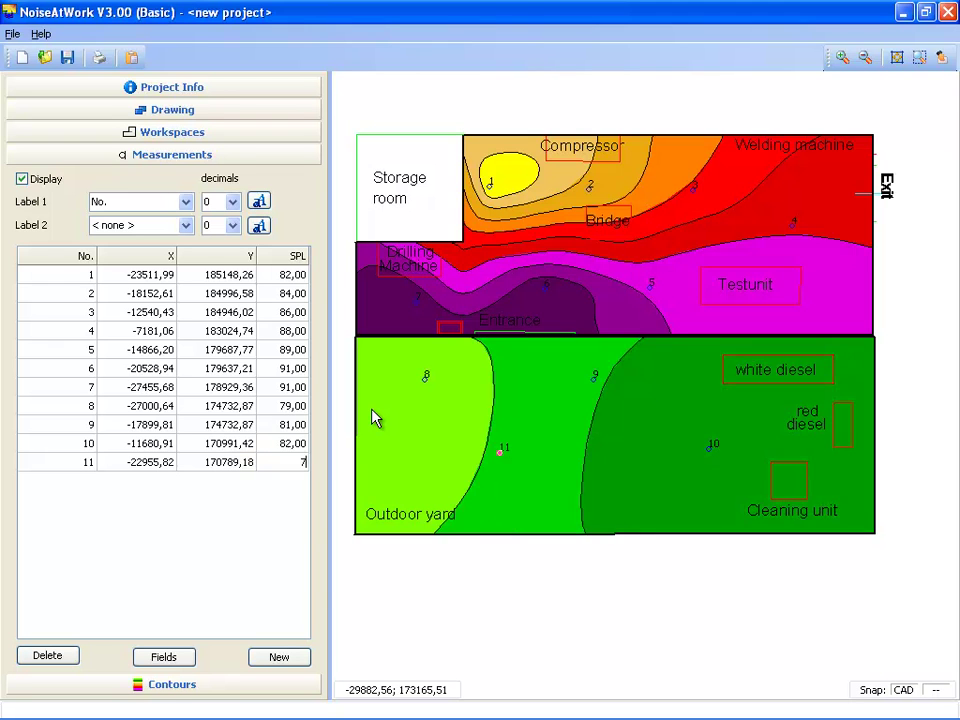
{"action": "key", "text": "Return"}
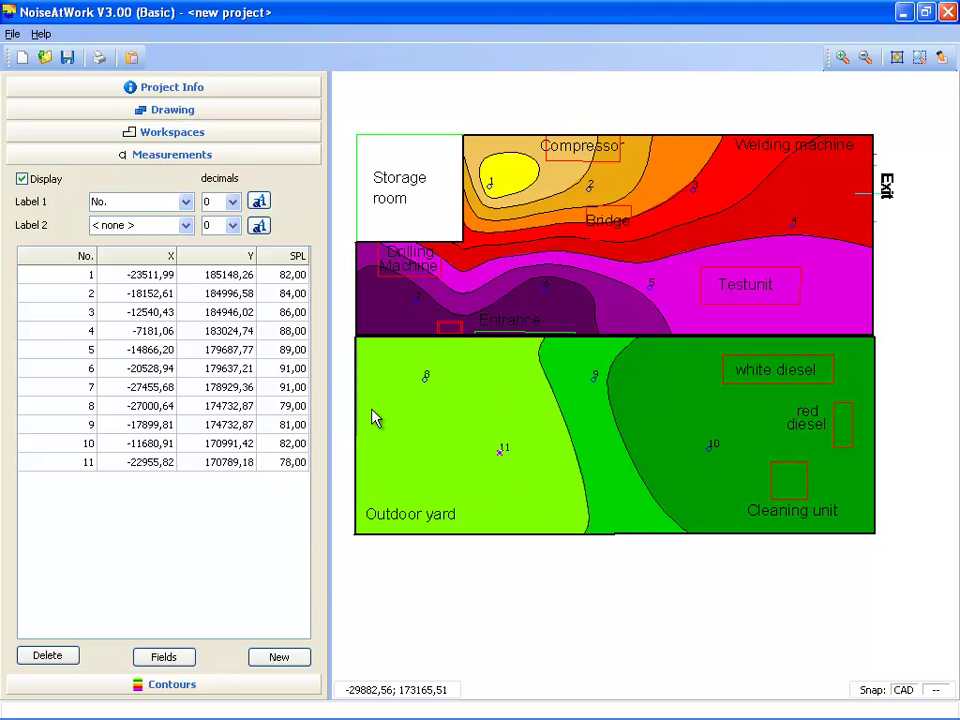
Step: Switch to the Excel sheet and select the copied SPL range G8:G18
{"action": "left_click", "coordinate": [284, 274]}
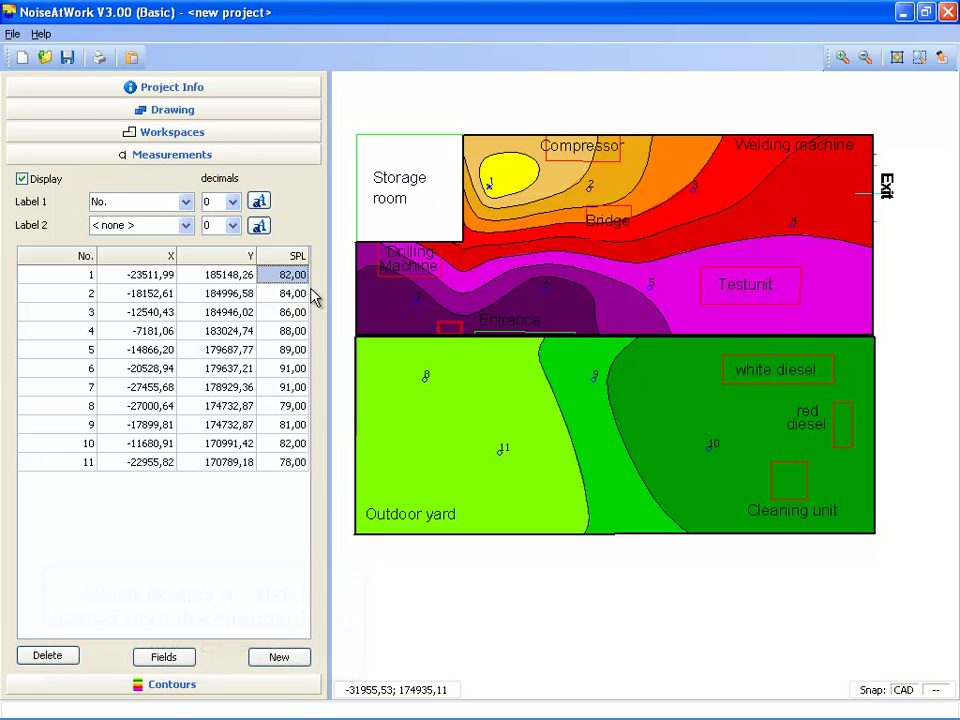
{"action": "key", "text": "alt+Tab"}
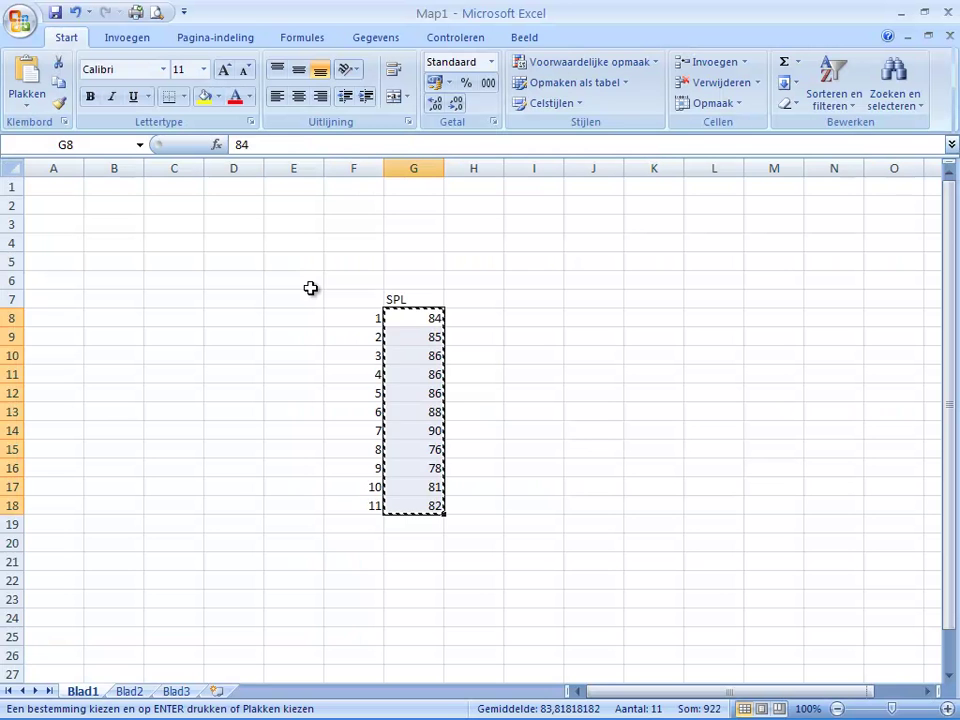
{"action": "left_click", "coordinate": [394, 508], "text": "shift"}
Step: Paste the copied Excel SPL column into the table starting at point 1
{"action": "key", "text": "alt+Tab"}
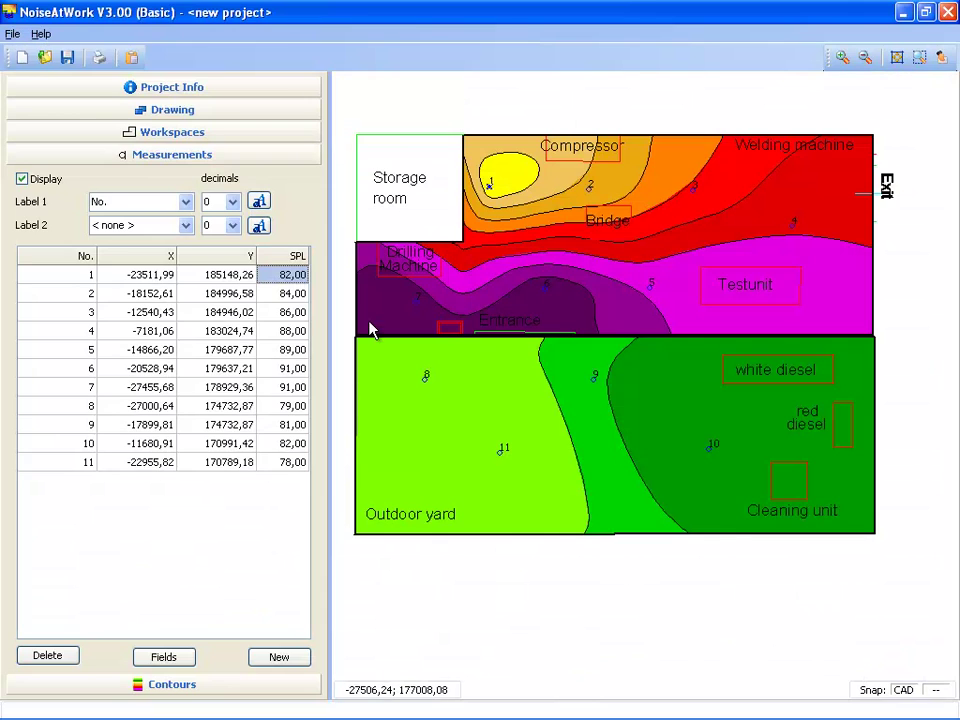
{"action": "left_click", "coordinate": [287, 274]}
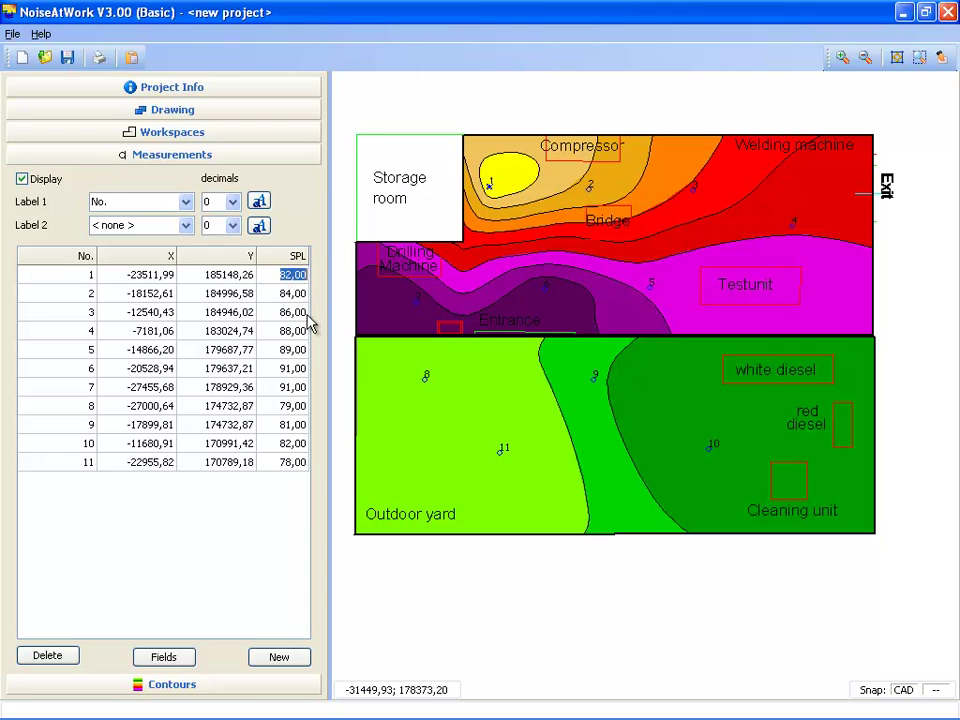
{"action": "type", "text": "84,00 85,00 86,00 86,00 86,00 88,00 90,00 76,00 78,00 81,00 82,00"}
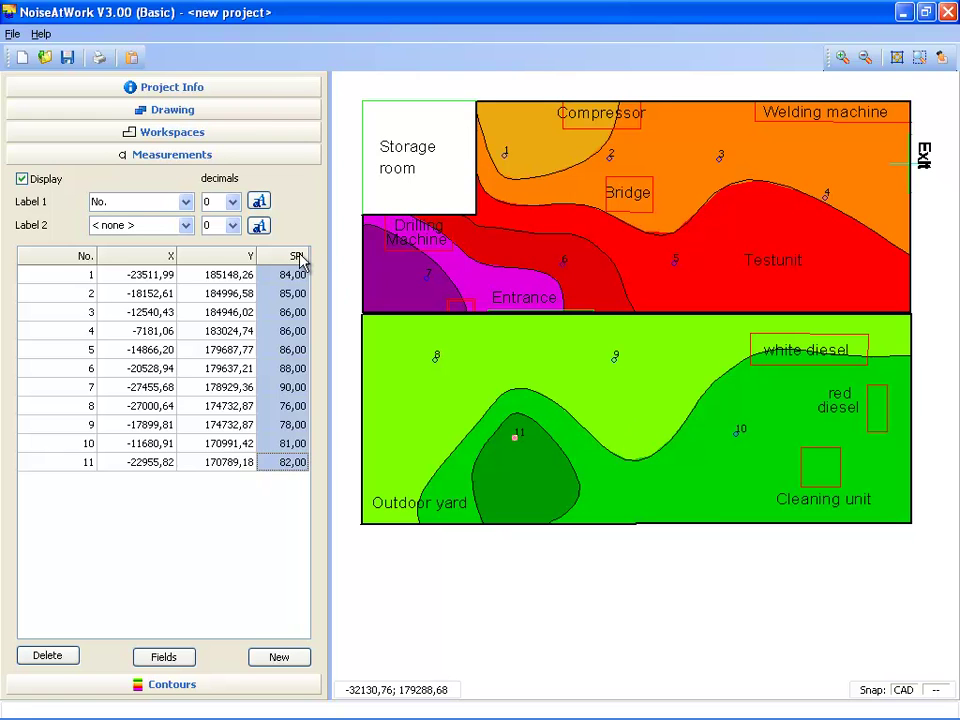
Step: Check the measurement fields list, then show the SPL contour classes and colours
{"action": "left_click", "coordinate": [187, 658]}
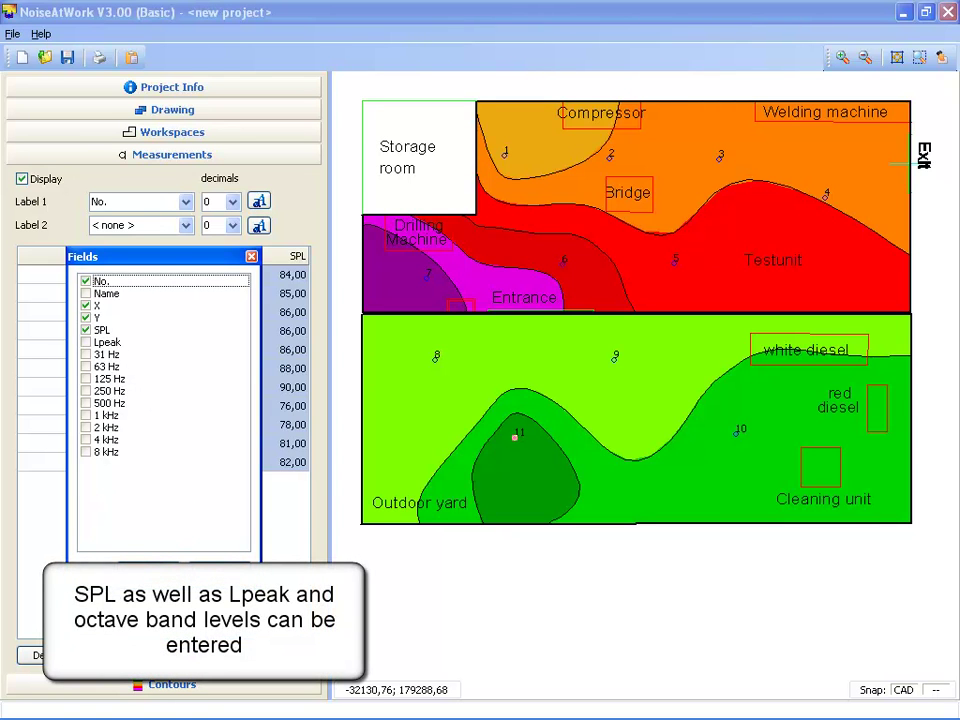
{"action": "key", "text": "Escape"}
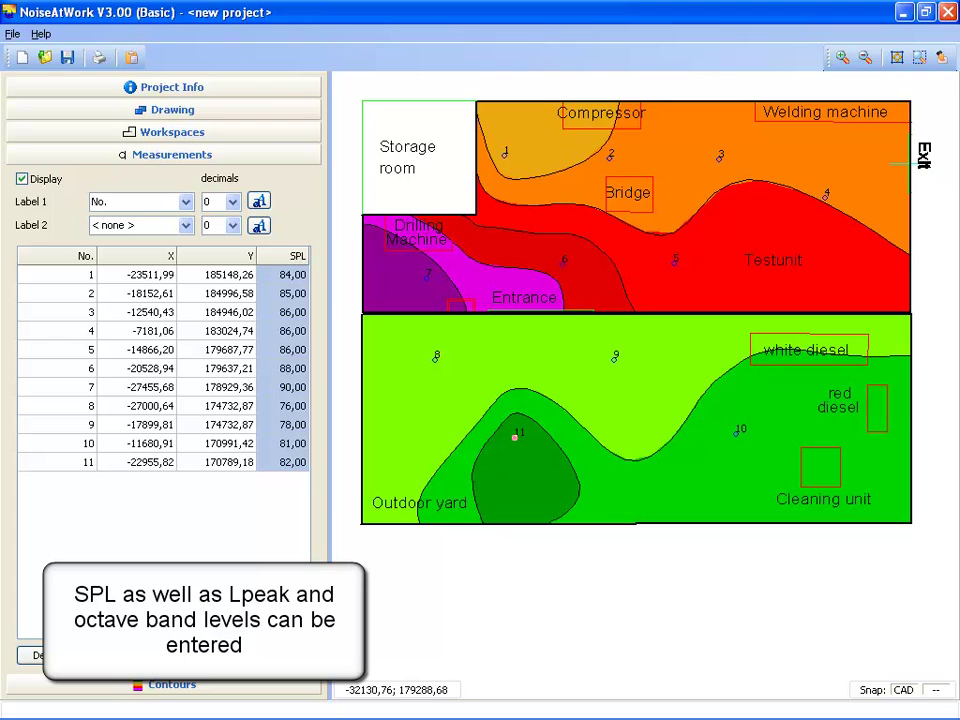
{"action": "left_click", "coordinate": [221, 688]}
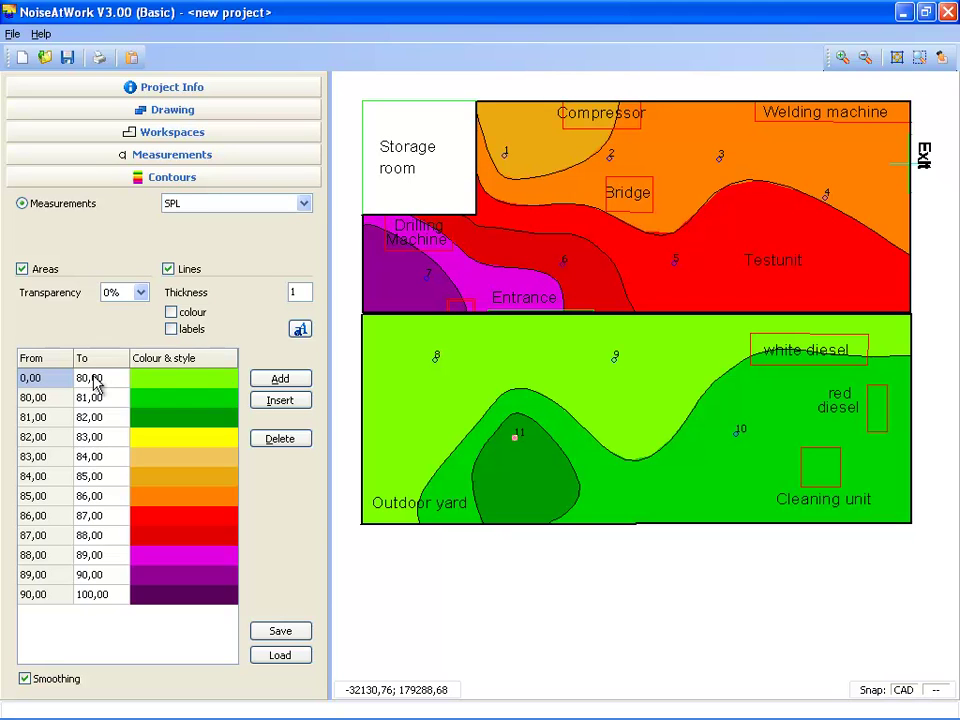
{"action": "left_click", "coordinate": [170, 270]}
{"action": "left_click", "coordinate": [169, 270]}
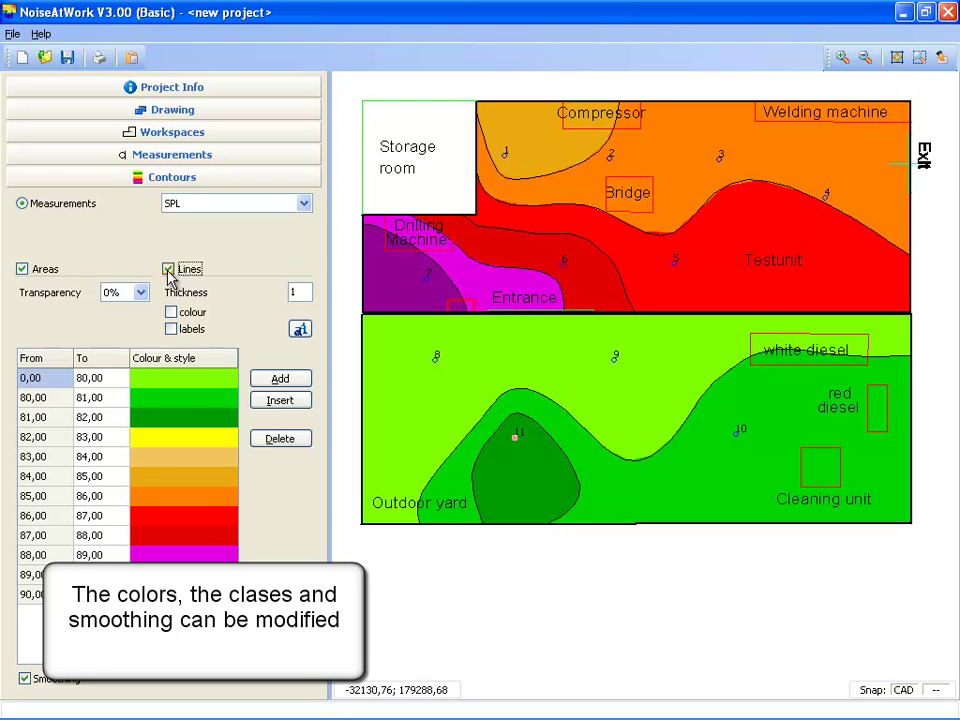
{"action": "left_click", "coordinate": [22, 270]}
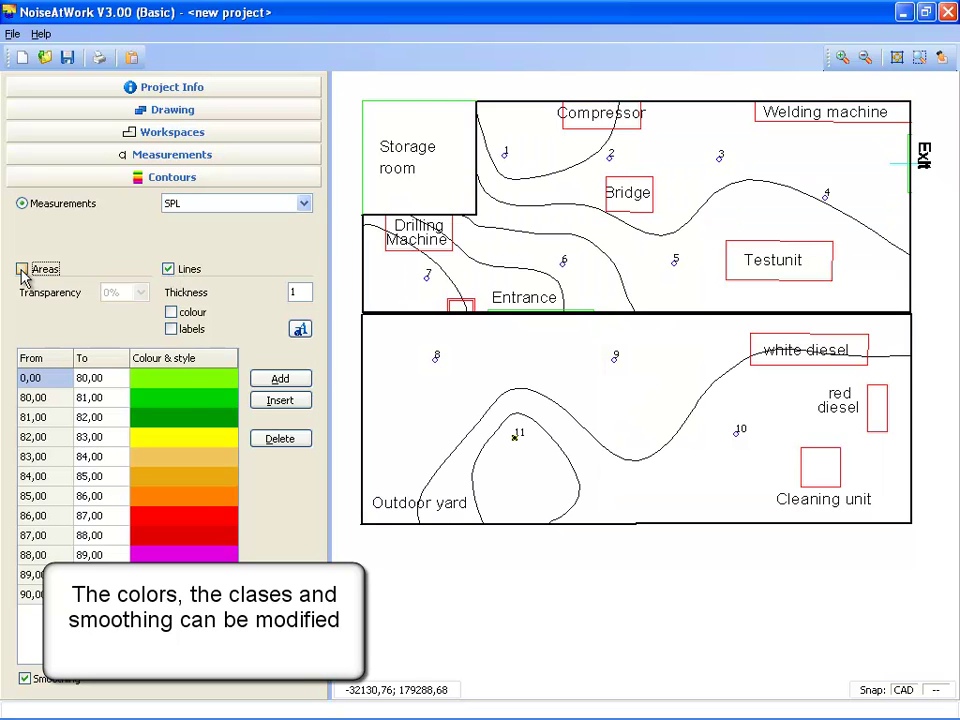
{"action": "left_click", "coordinate": [22, 270]}
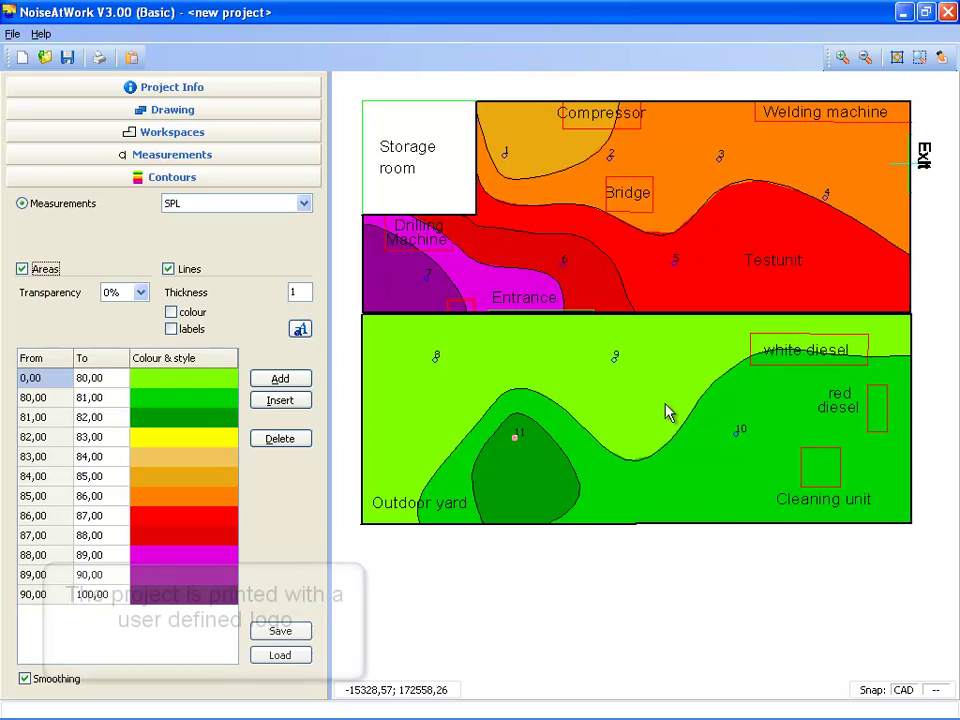
Step: Open the Print dialog and view its Selection tab of parts to print
{"action": "left_click", "coordinate": [100, 58]}
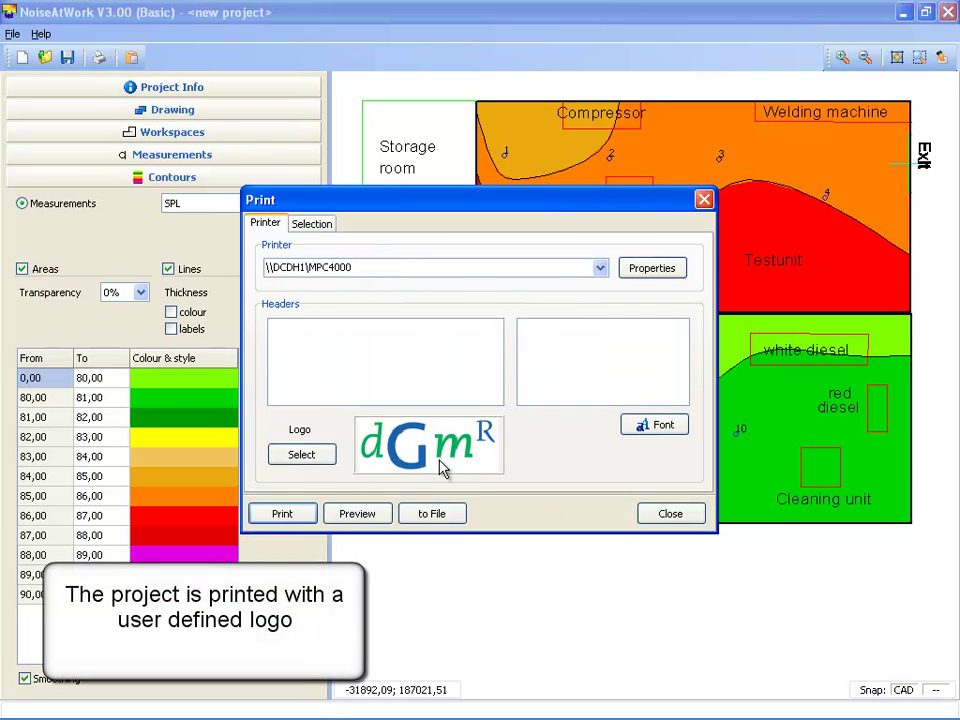
{"action": "mouse_move", "coordinate": [443, 468]}
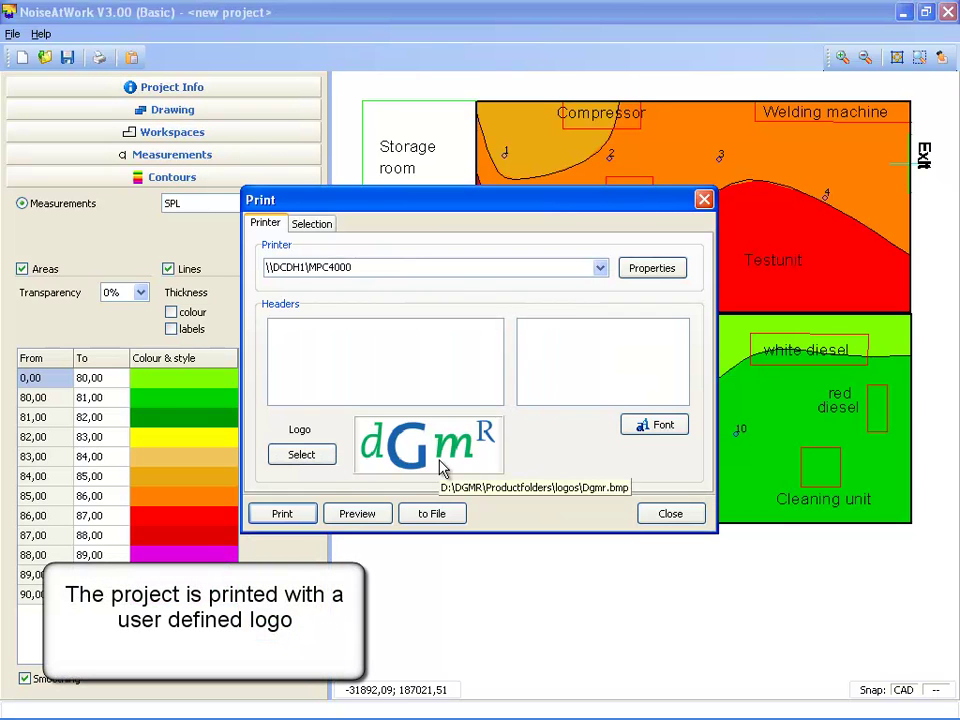
{"action": "left_click", "coordinate": [314, 226]}
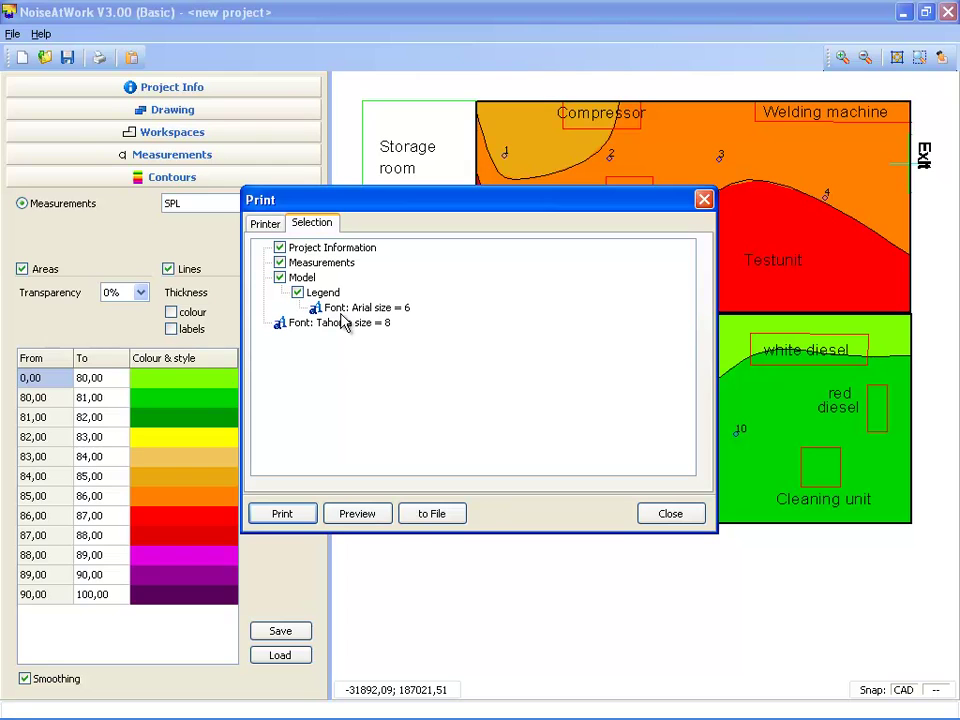
Step: Set the printout to go to an Adobe PDF file, then cancel the export
{"action": "left_click", "coordinate": [432, 514]}
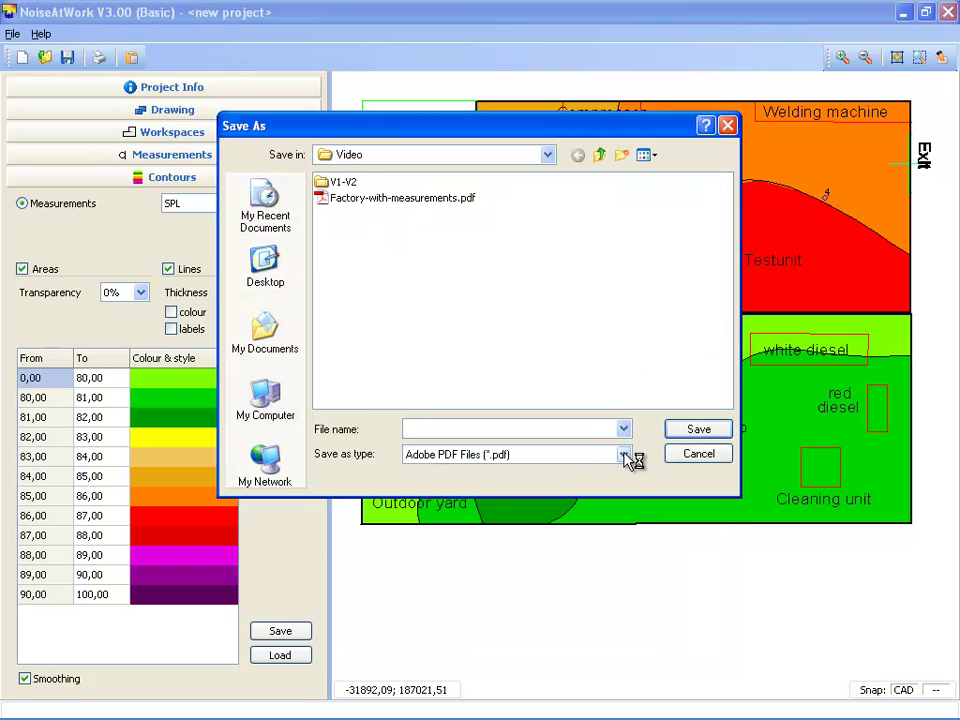
{"action": "left_click", "coordinate": [624, 455]}
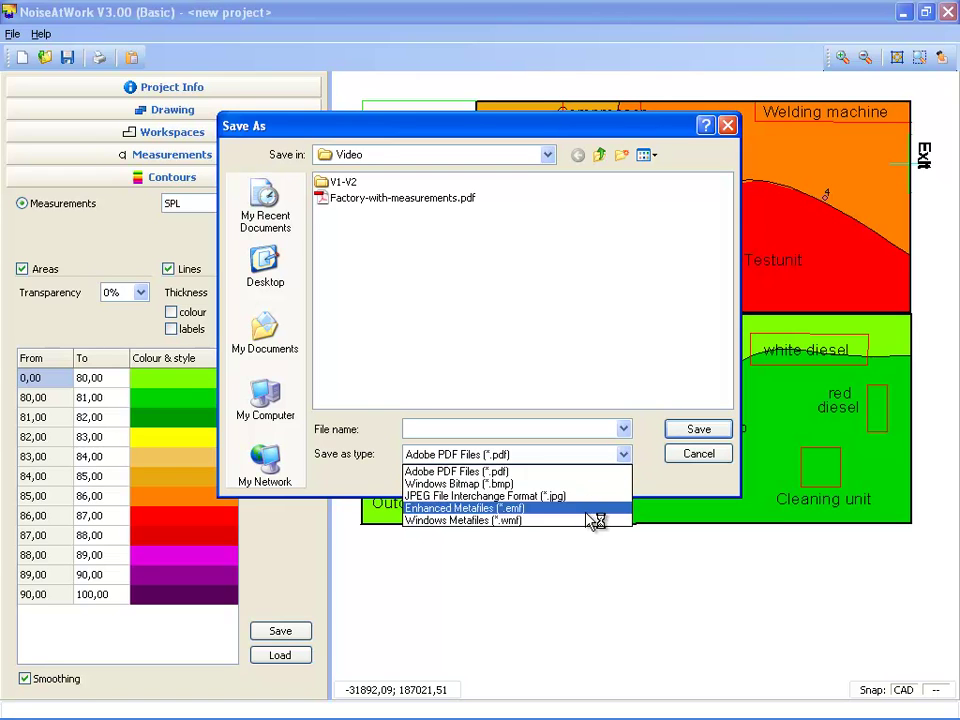
{"action": "left_click", "coordinate": [582, 472]}
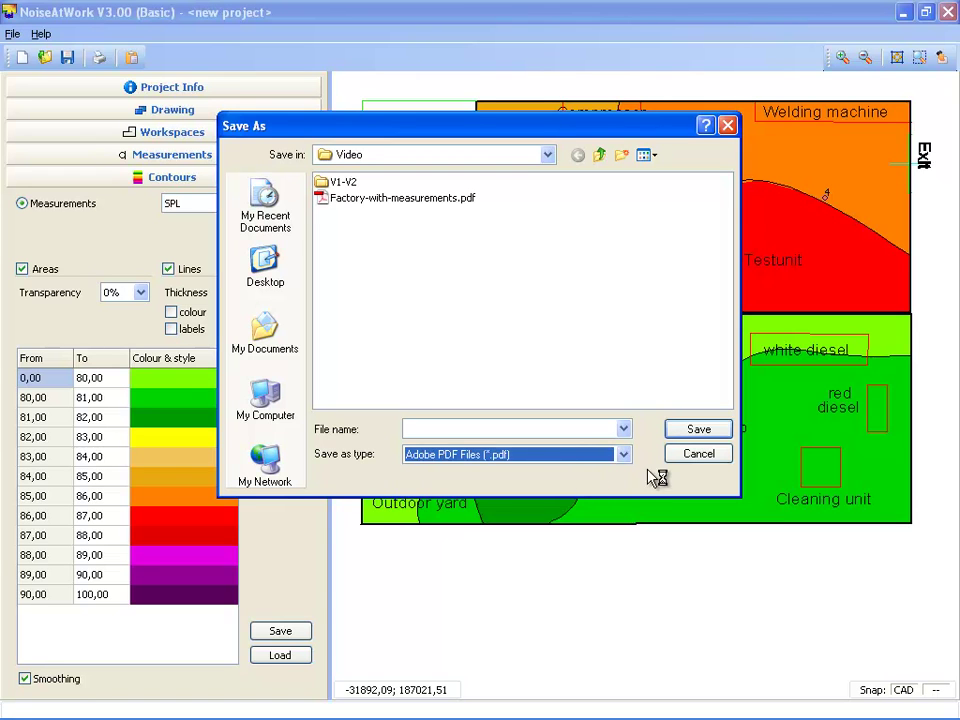
{"action": "left_click", "coordinate": [715, 460]}
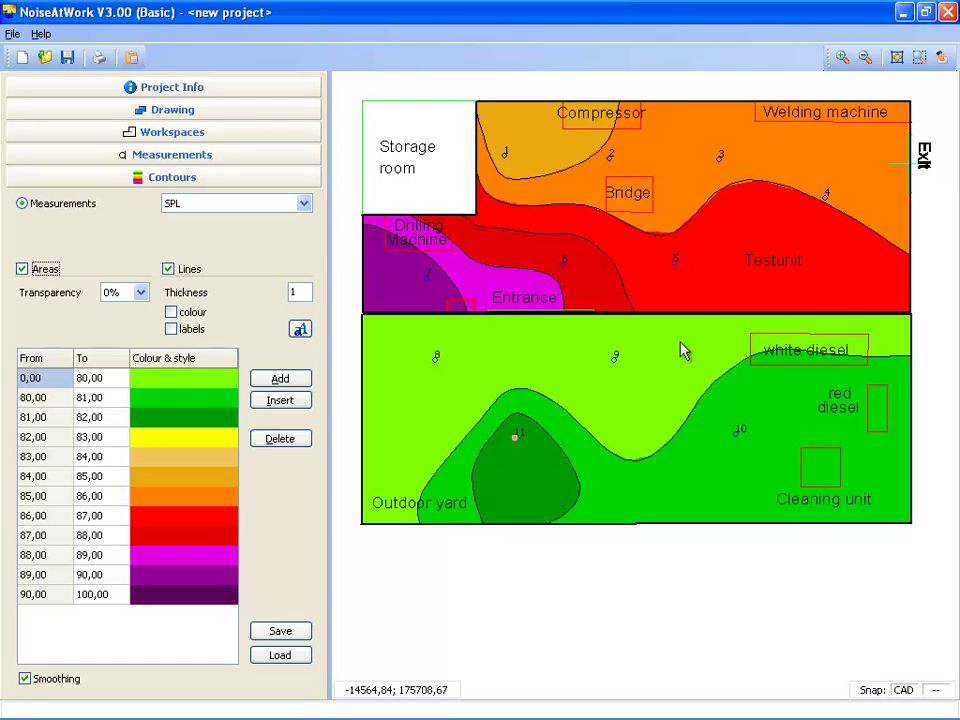
{"action": "left_click", "coordinate": [10, 36]}
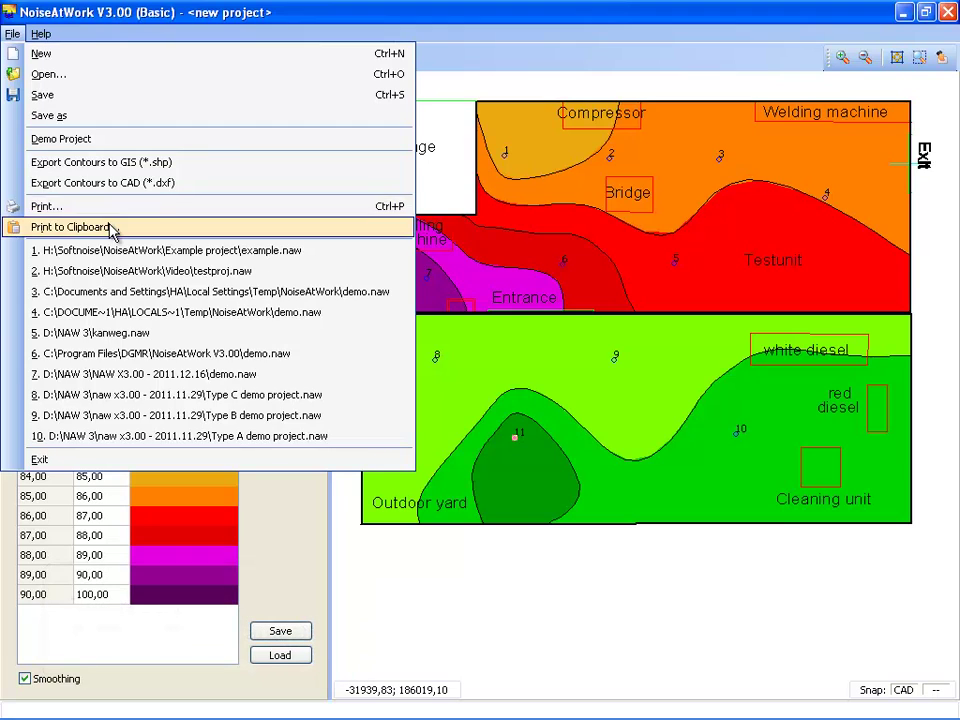
{"action": "left_click", "coordinate": [80, 227]}
{"action": "left_click_drag", "start_coordinate": [454, 279], "coordinate": [512, 273]}
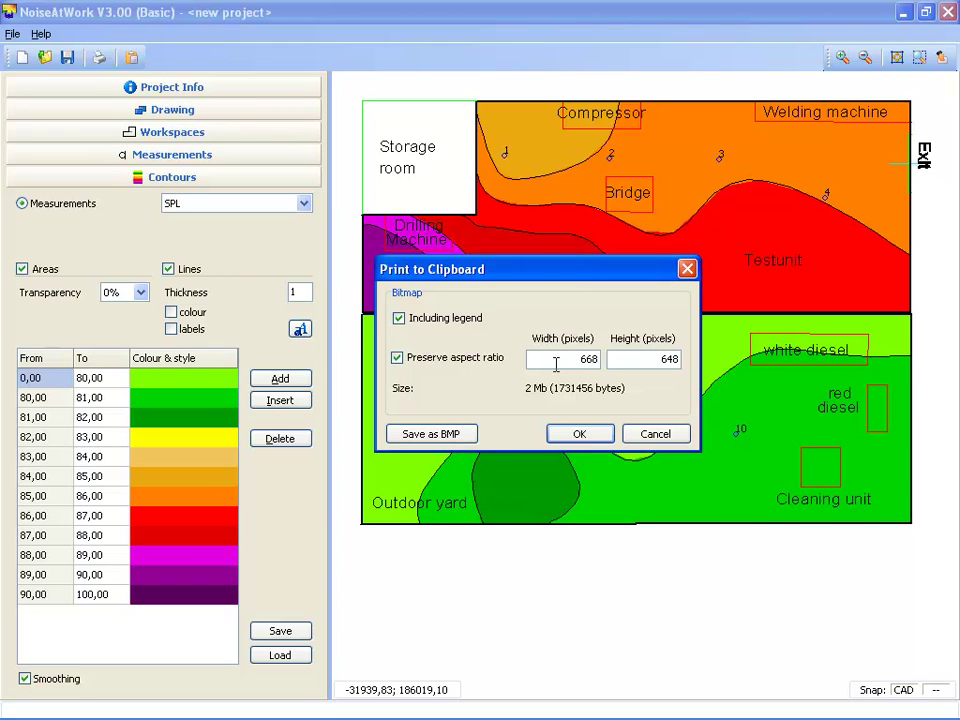
{"action": "left_click", "coordinate": [655, 434]}
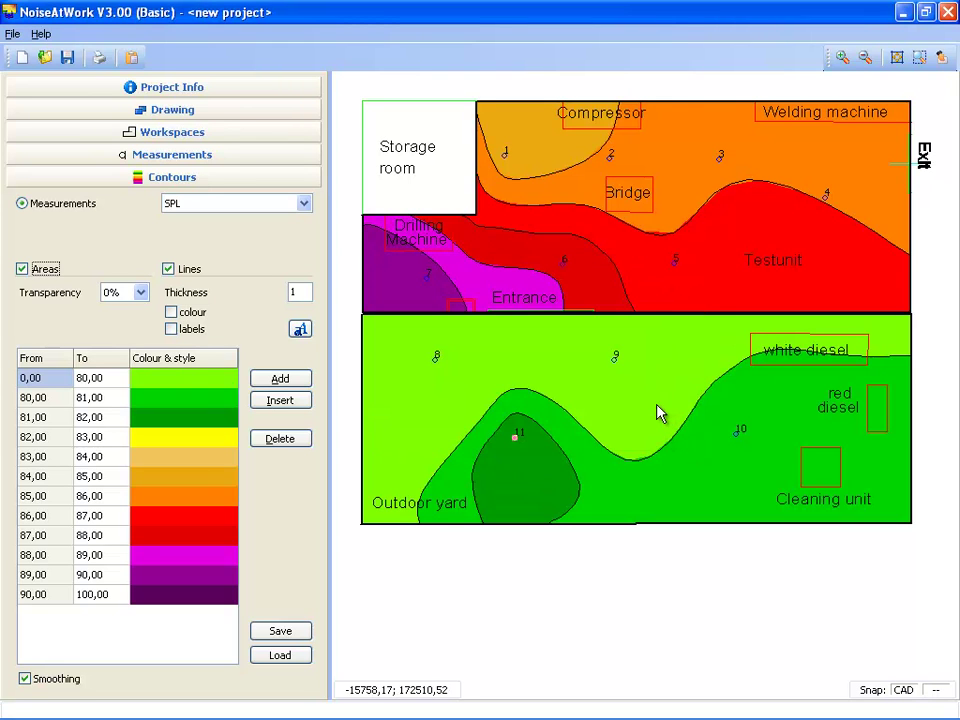